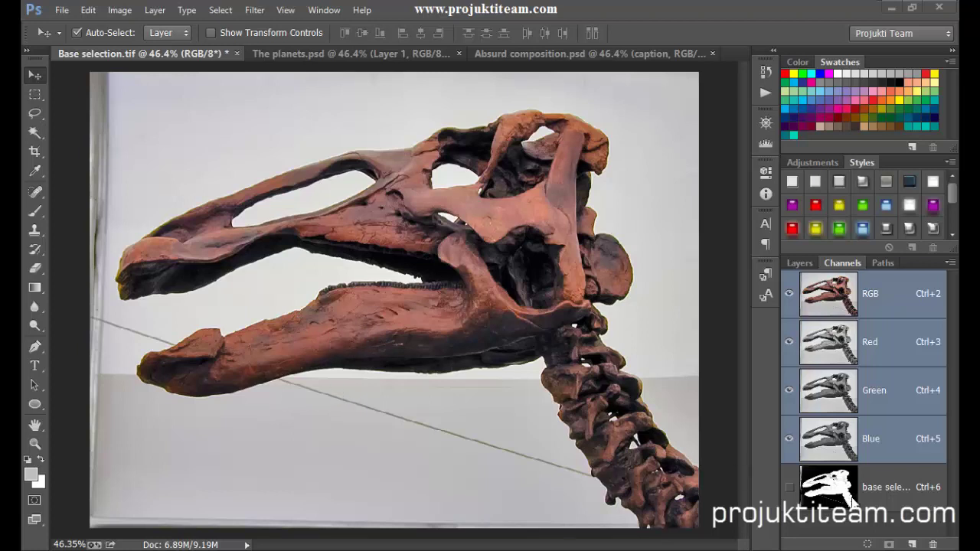
- Delete the skull layer from The planets.psd, then go back to Base selection.tif
left_click(309, 55)
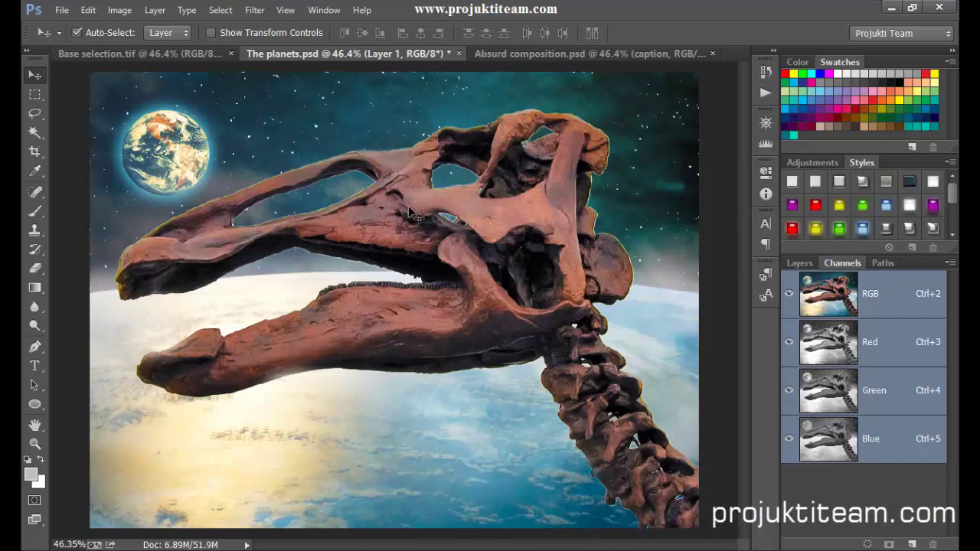
key("Delete")
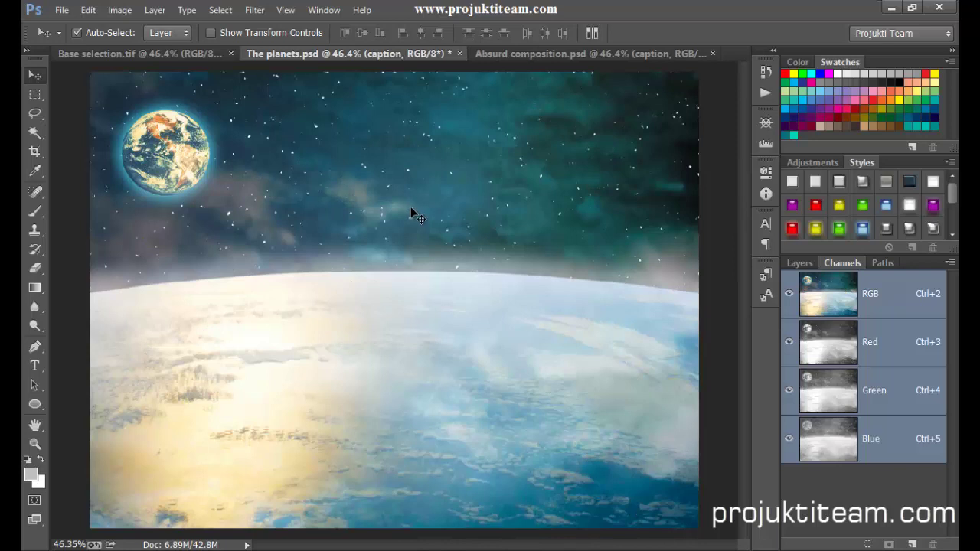
left_click(192, 55)
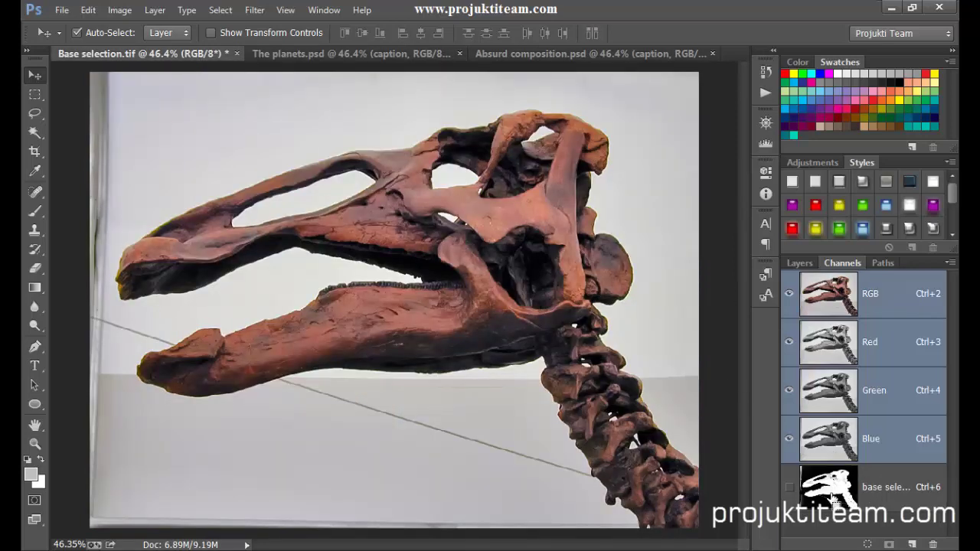
- Load the base selection channel as an active selection around the skull and stand
left_click(833, 498, "ctrl")
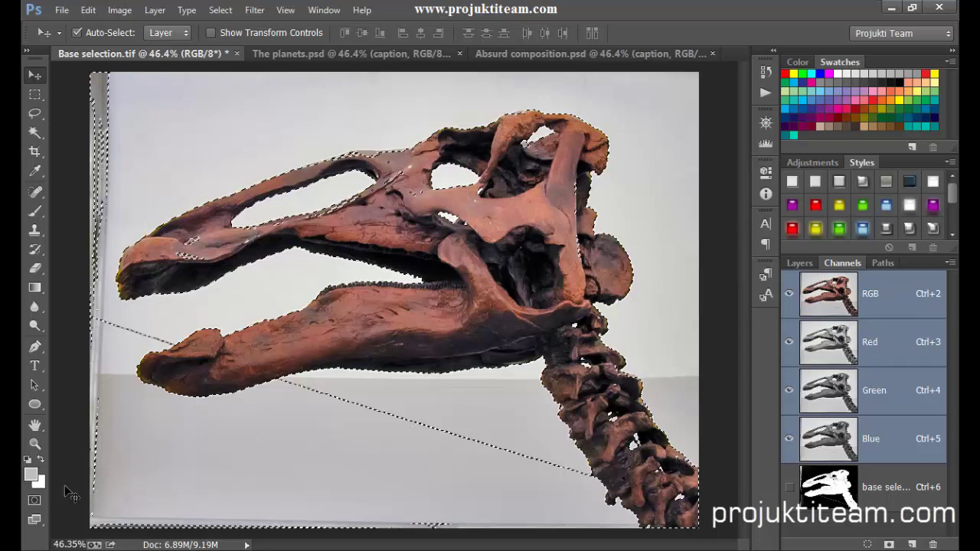
key("p")
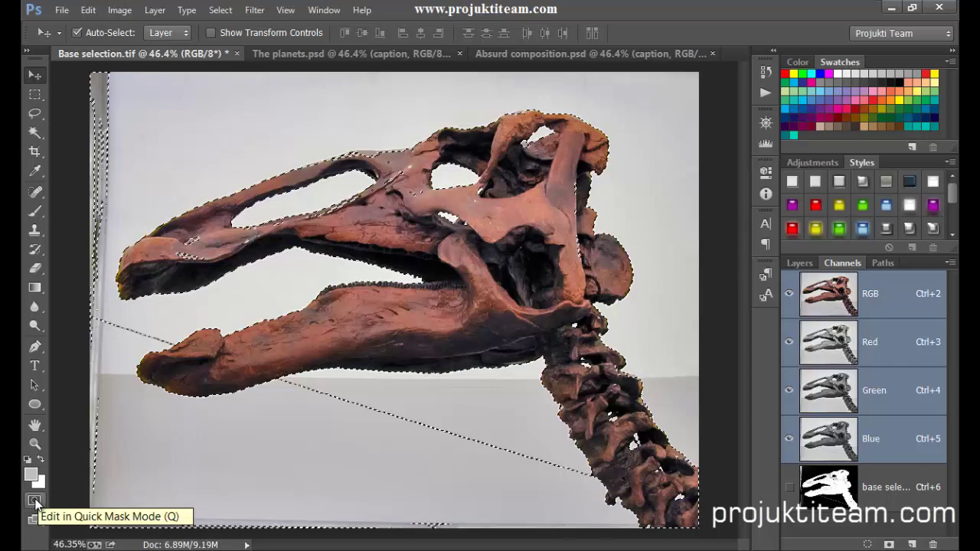
- Toggle Quick Mask mode on, off and on again to show the pink overlay
left_click(35, 502)
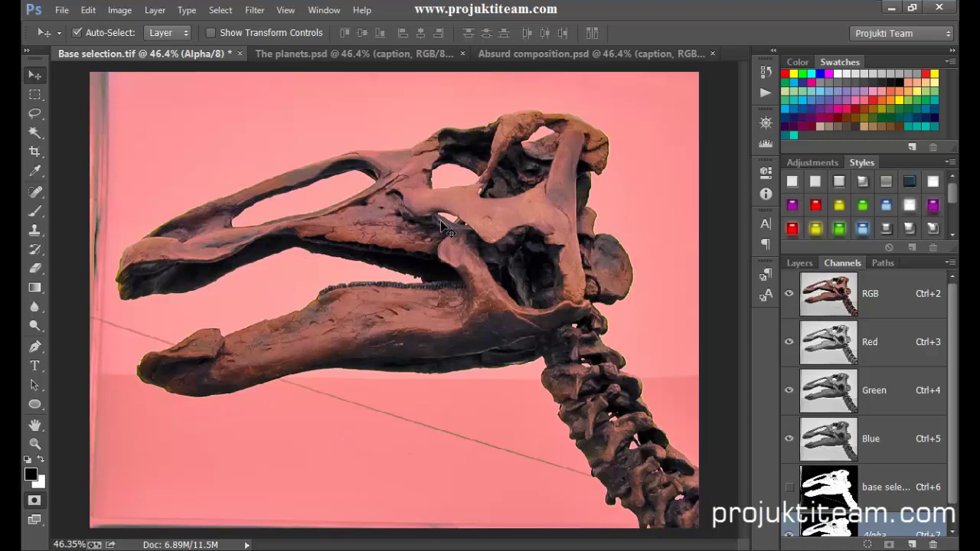
left_click_drag(952, 409, 954, 448)
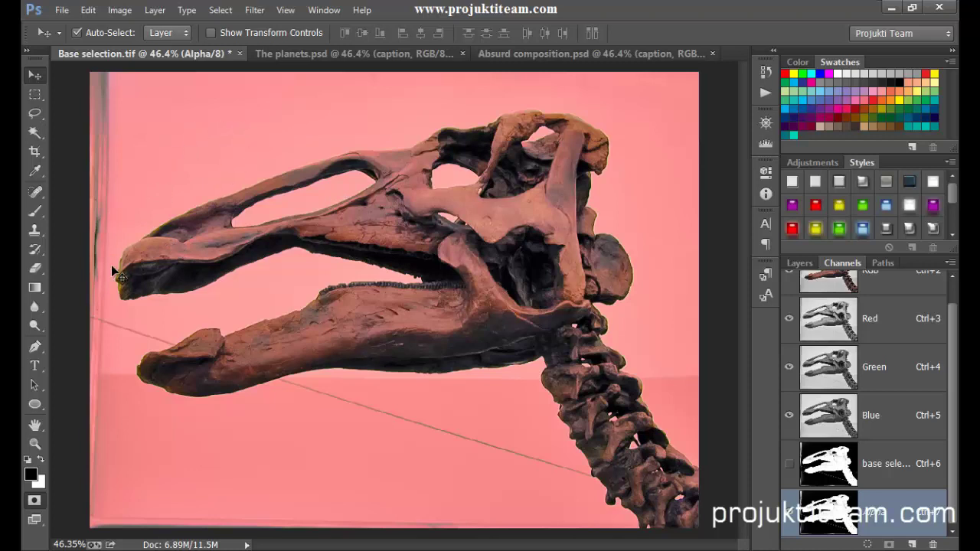
left_click(34, 502)
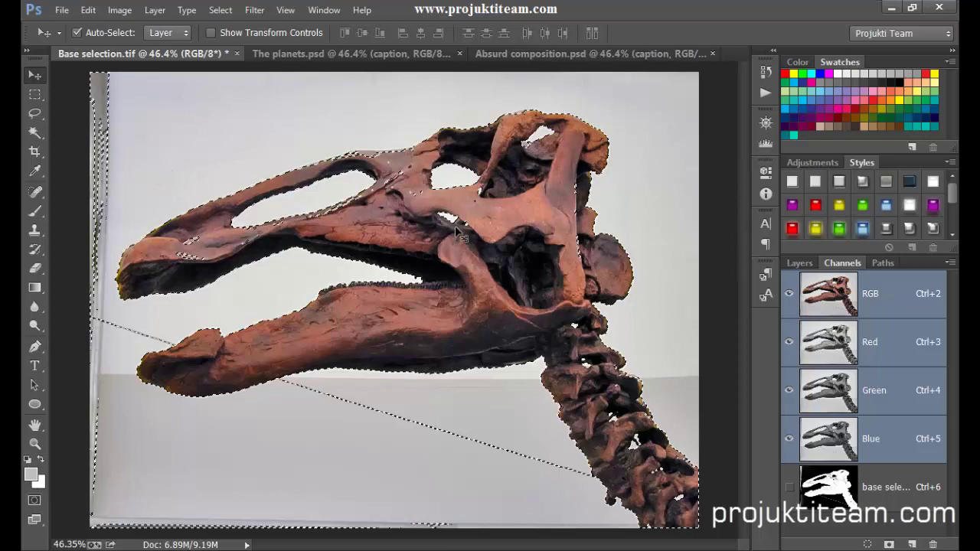
left_click(35, 501)
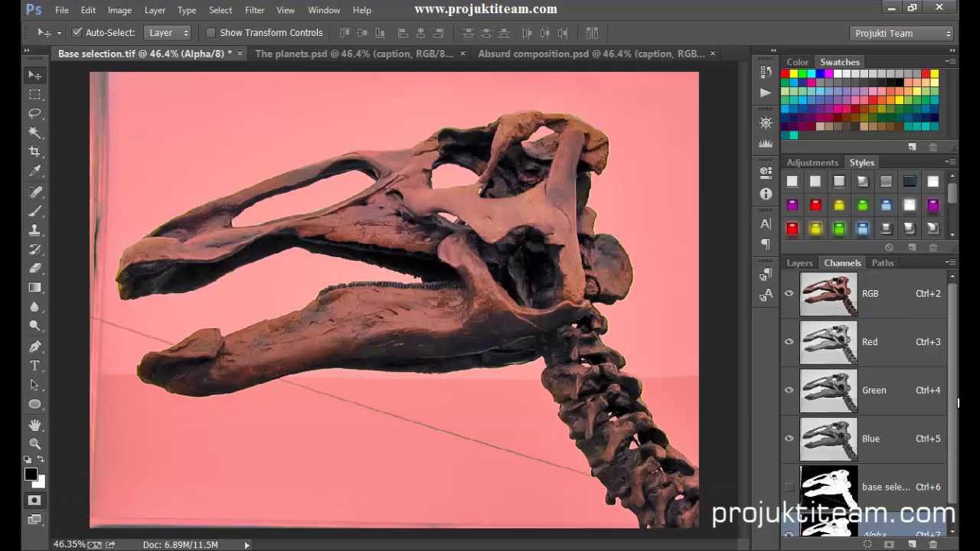
scroll(957, 403, "down", 1)
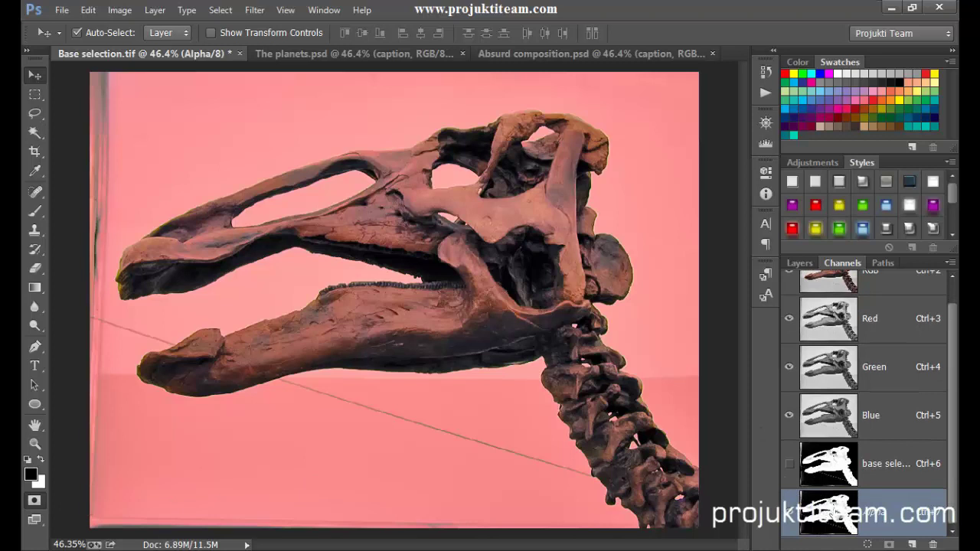
- Set the Quick Mask overlay colour to cyan using Hue 180
double_click(834, 512)
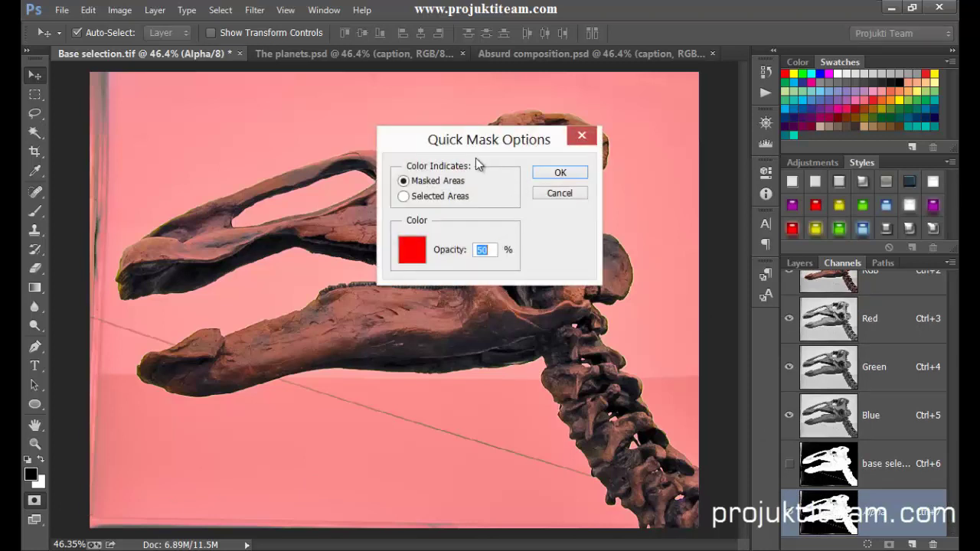
left_click(402, 250)
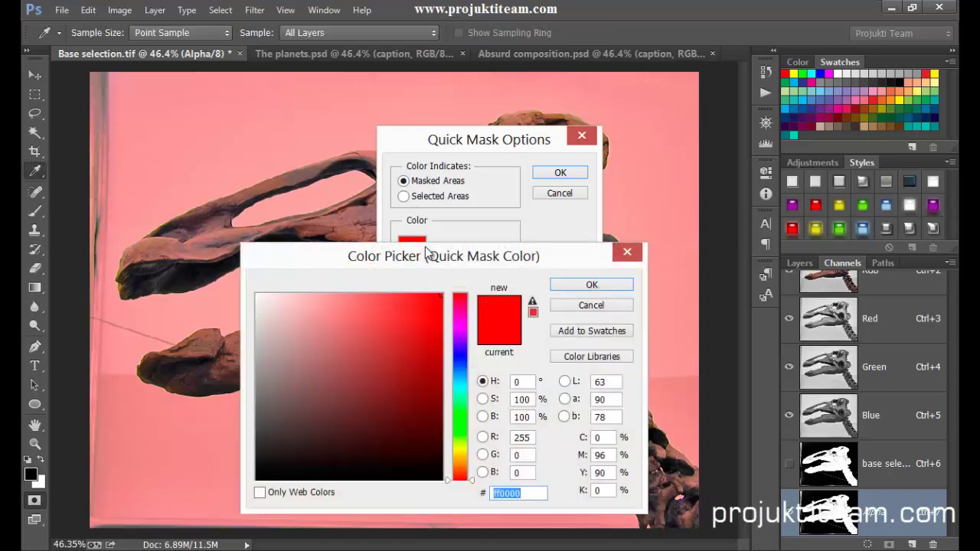
left_click(529, 381)
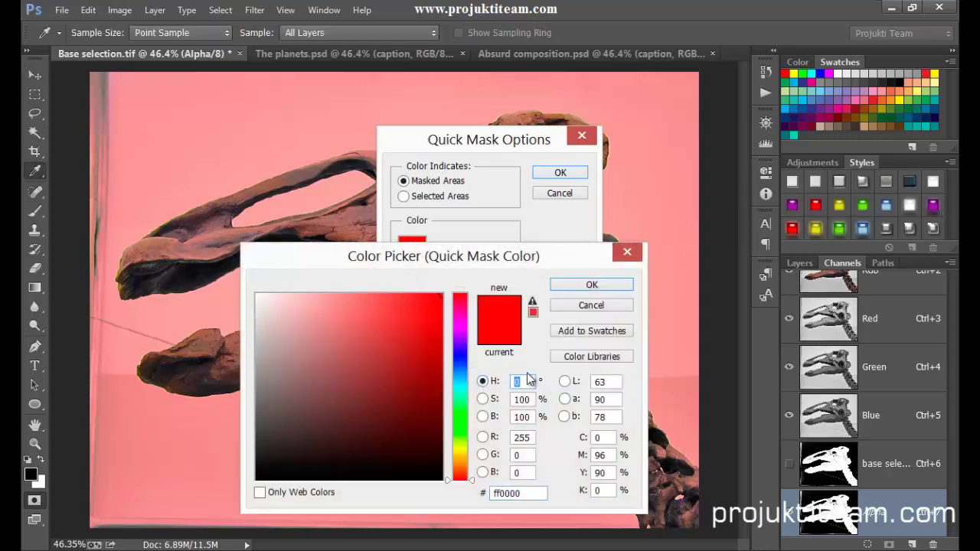
type("180")
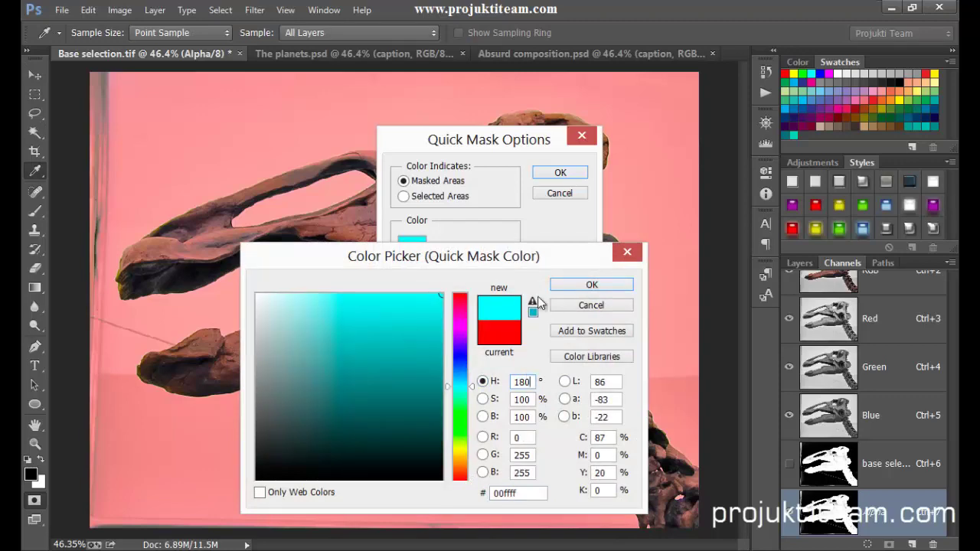
left_click(599, 285)
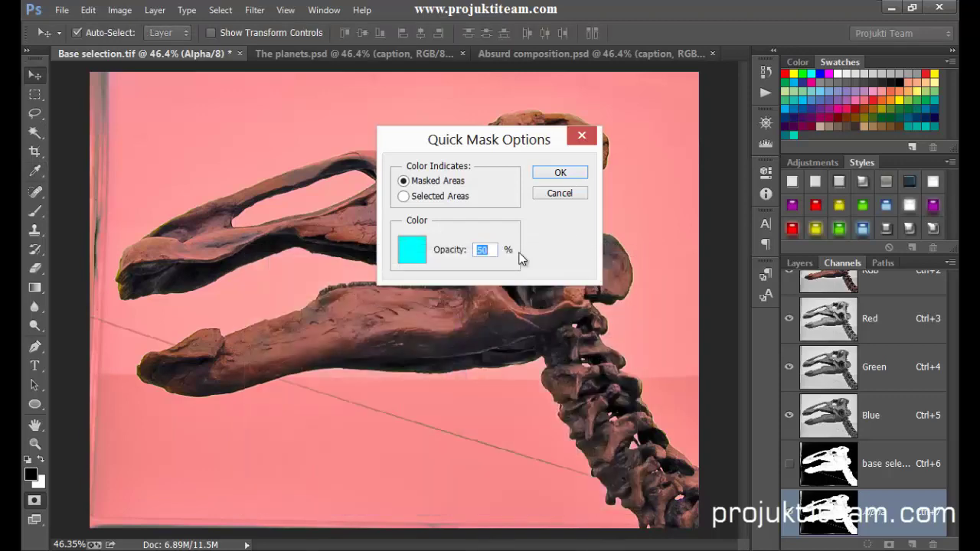
left_click(559, 174)
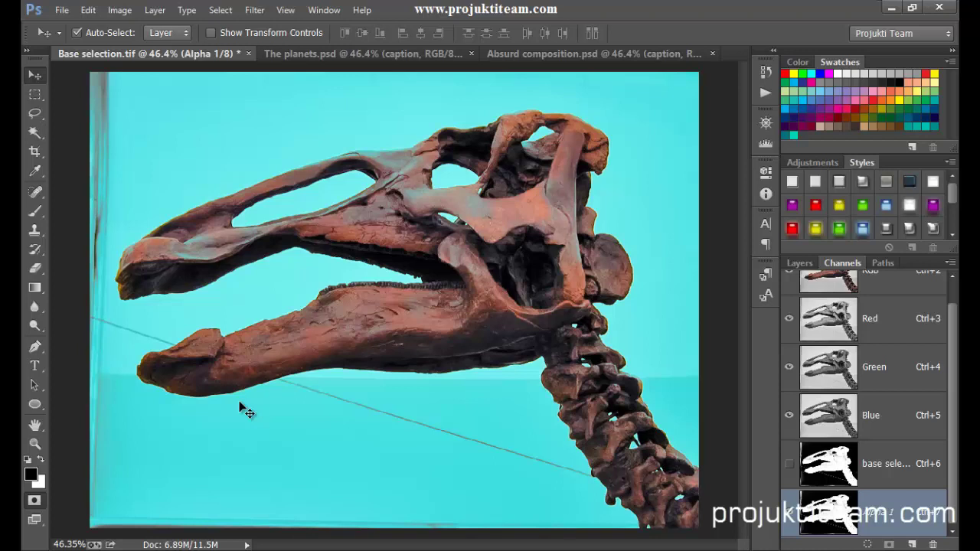
- Cancel a stray text entry, select the RGB composite channel and hide Alpha 1
left_click(35, 368)
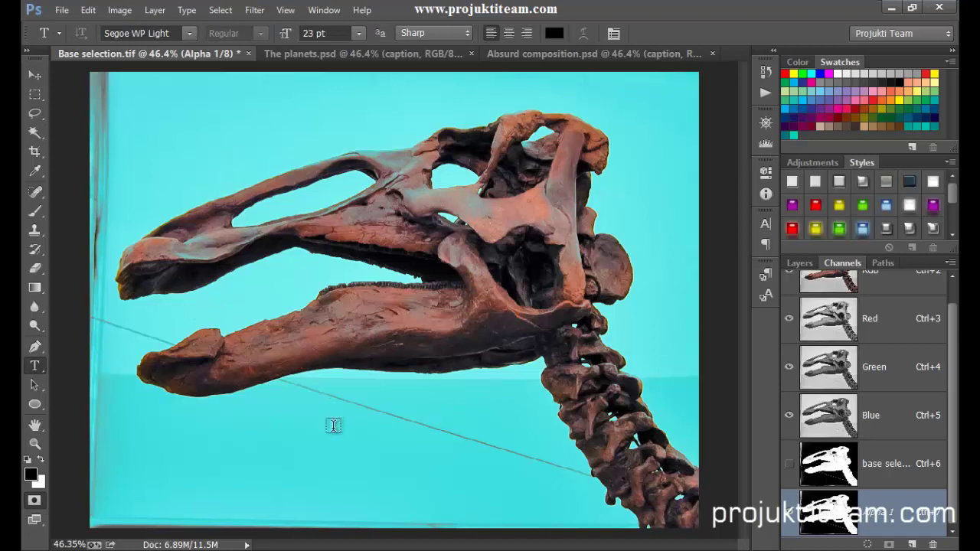
left_click(316, 469)
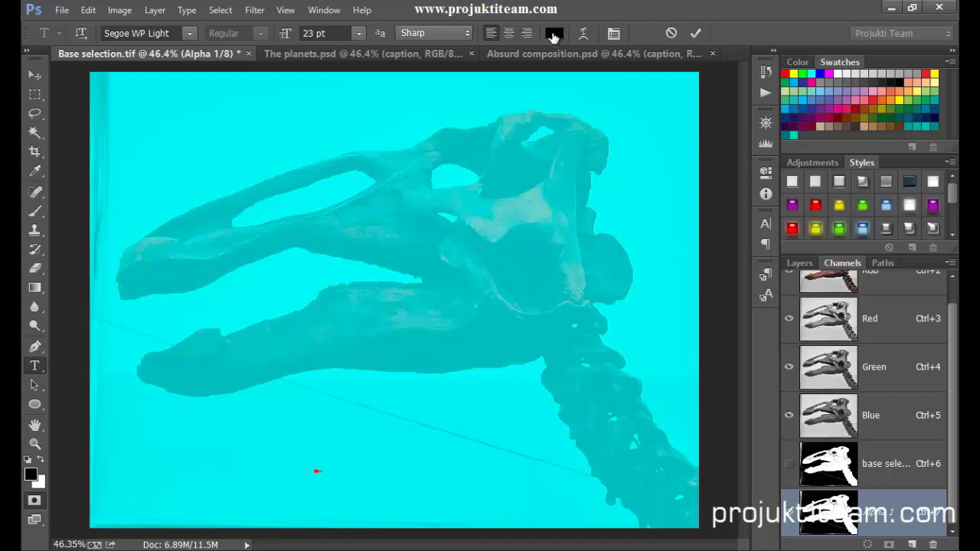
left_click(672, 33)
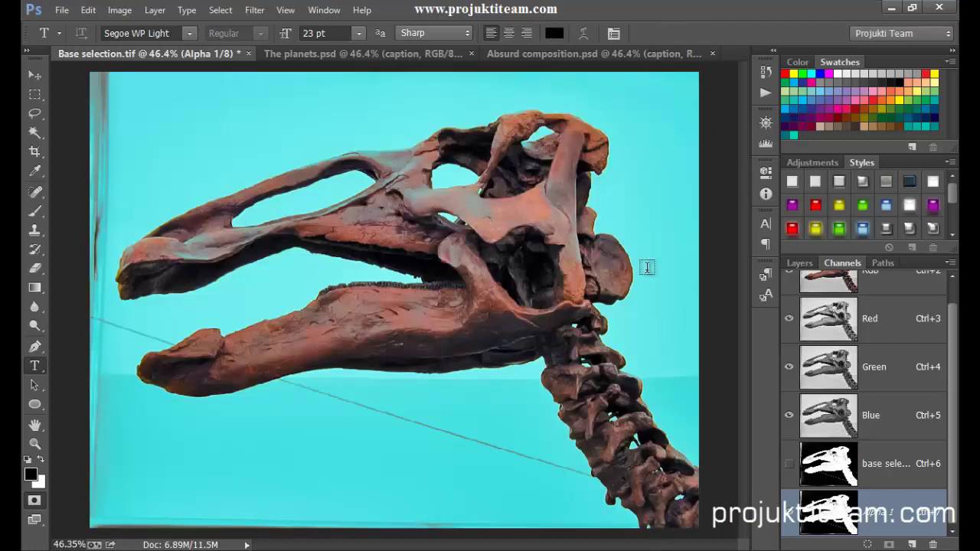
left_click(809, 285)
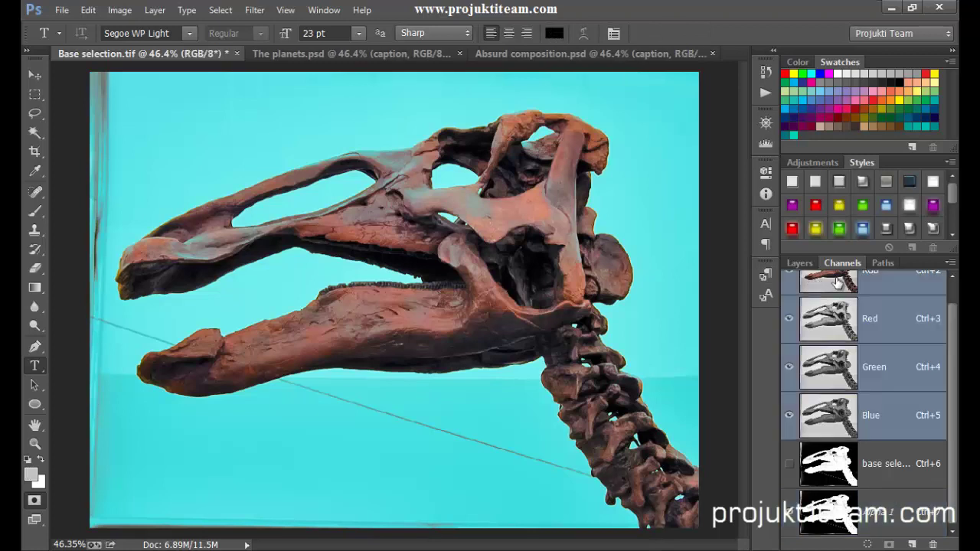
left_click(800, 264)
left_click(842, 263)
left_click(790, 512)
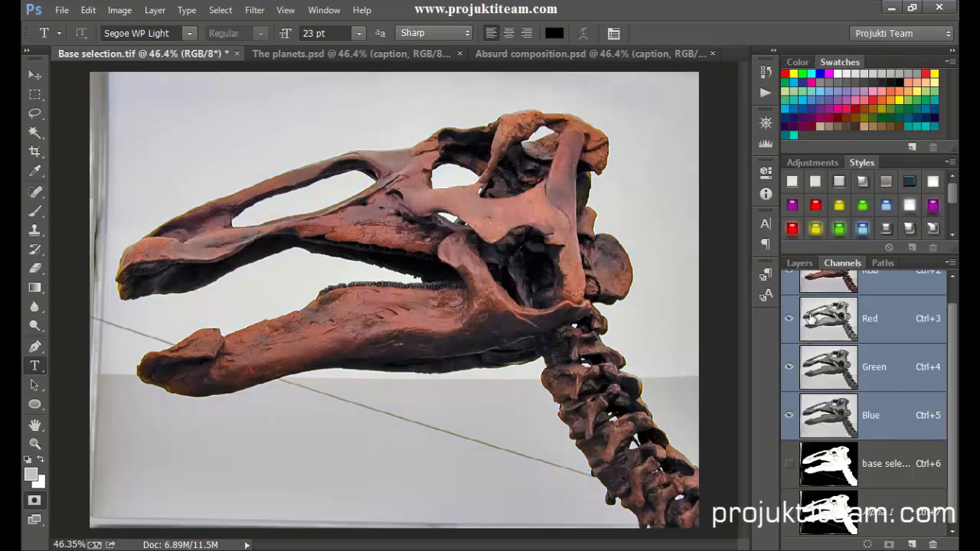
- Cancel another stray text entry and reload the skull selection from its saved channel
left_click(291, 475)
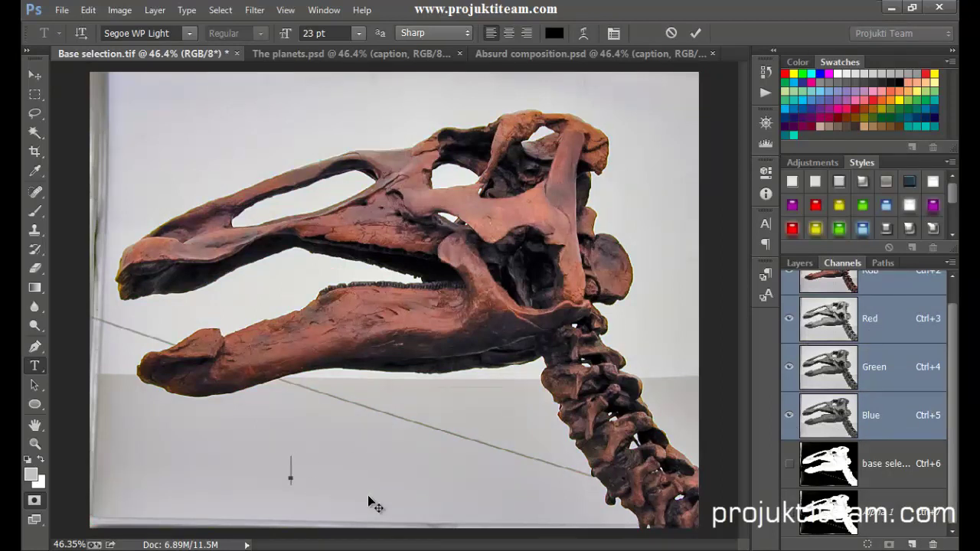
type("'")
type("~")
left_click(673, 34)
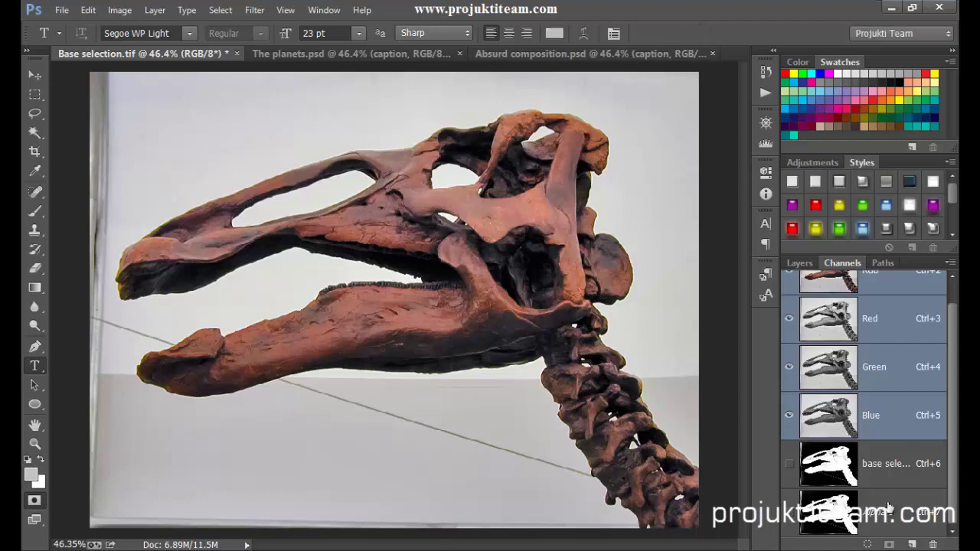
left_click(833, 519, "ctrl")
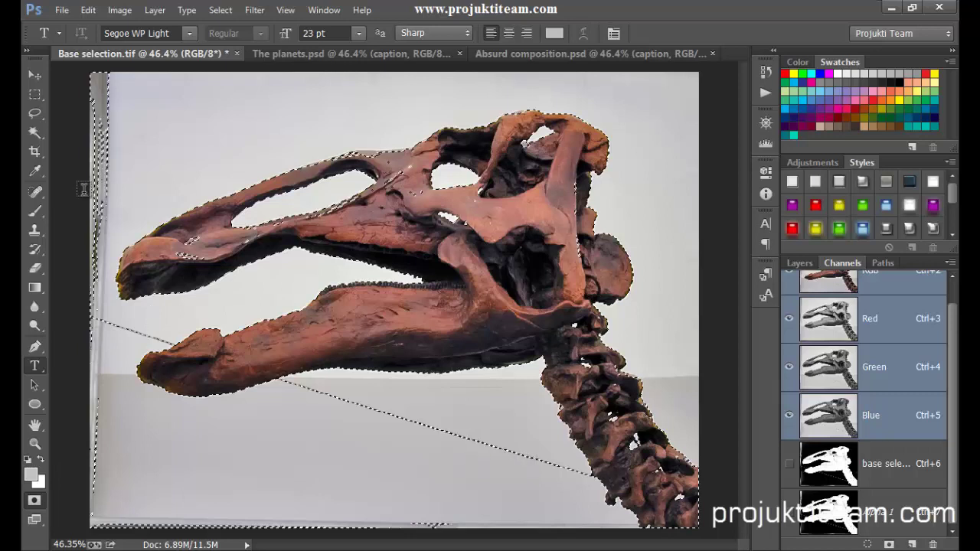
- Select the Alpha 1 channel, view it alone in grayscale, and deselect
left_click(35, 75)
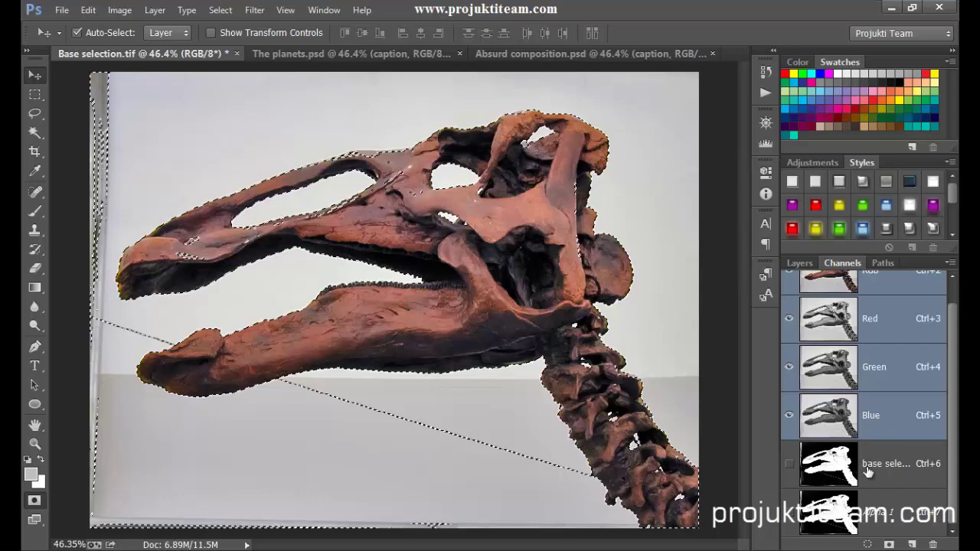
left_click(840, 519)
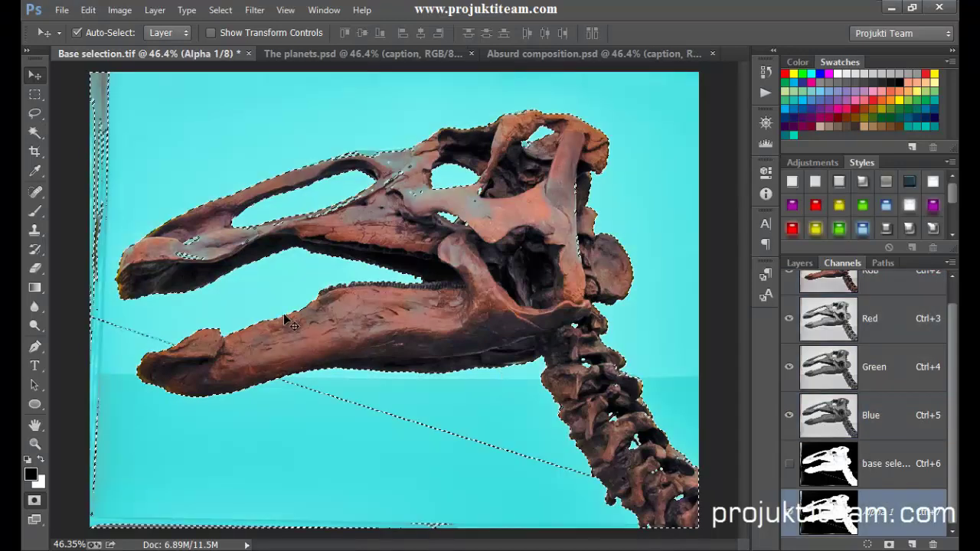
key("grave")
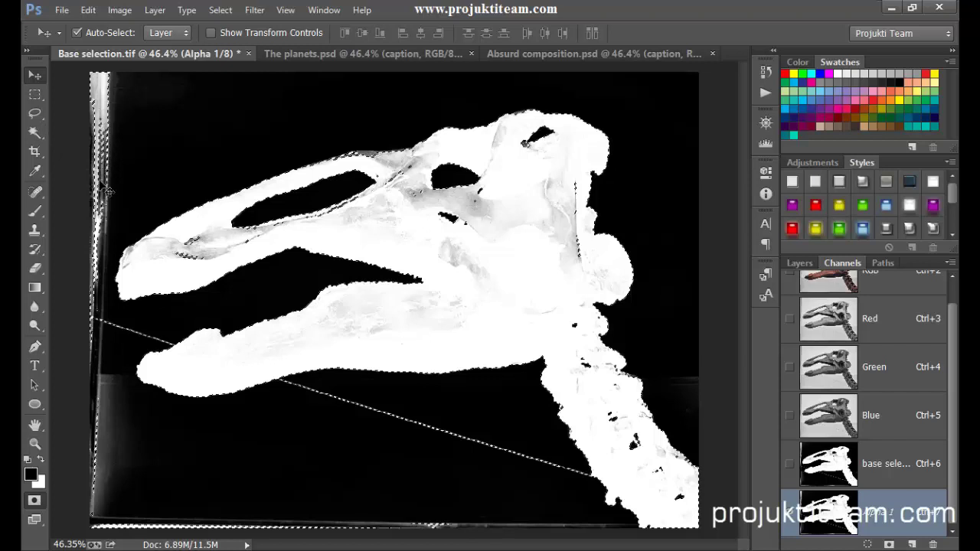
key("ctrl+d")
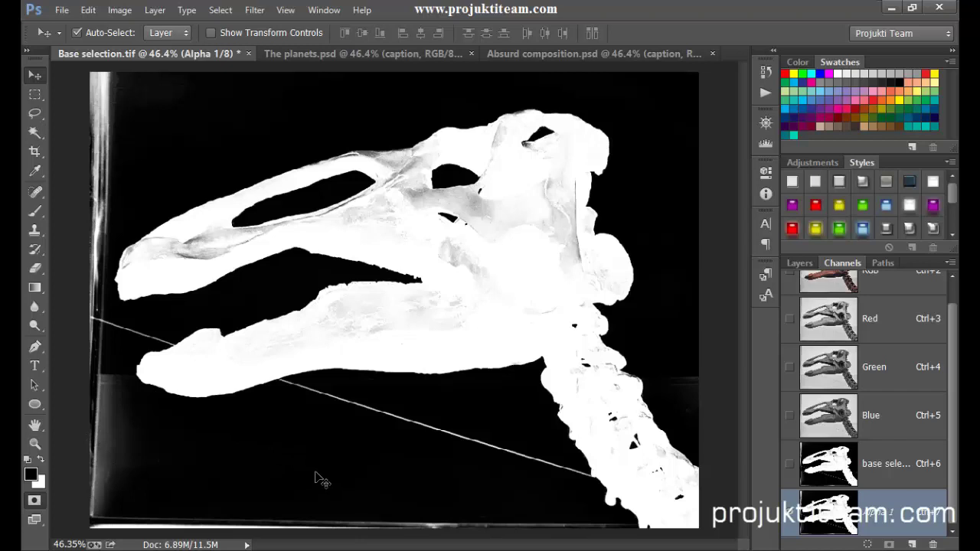
- Set a 100% hard, 55 px brush and paint over the white diagonal line in black
key("b")
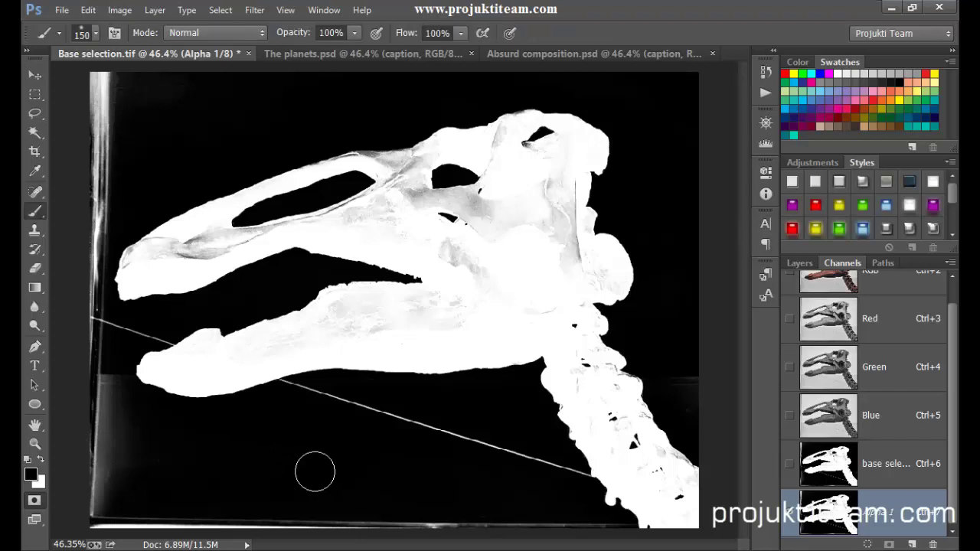
right_click(297, 201)
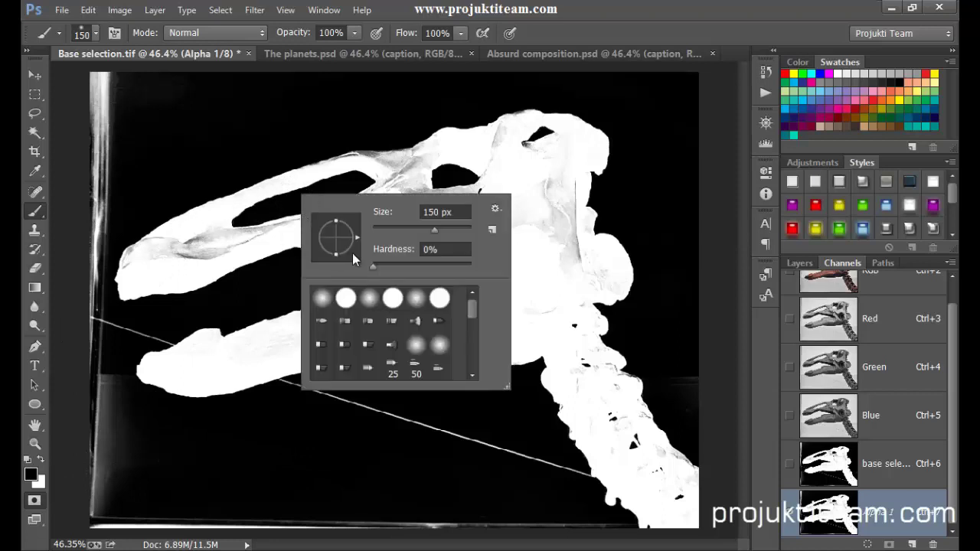
left_click_drag(379, 269, 504, 285)
left_click_drag(435, 232, 399, 231)
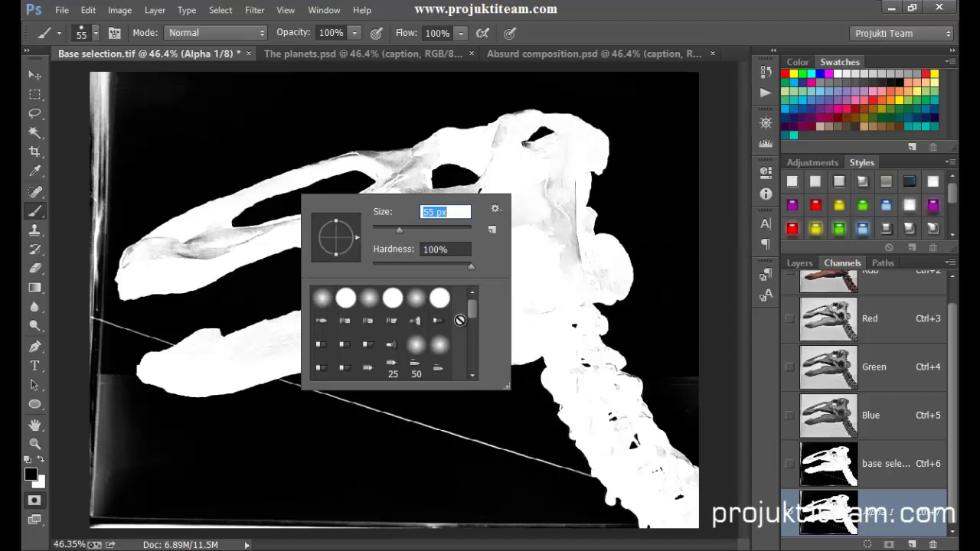
key("Return")
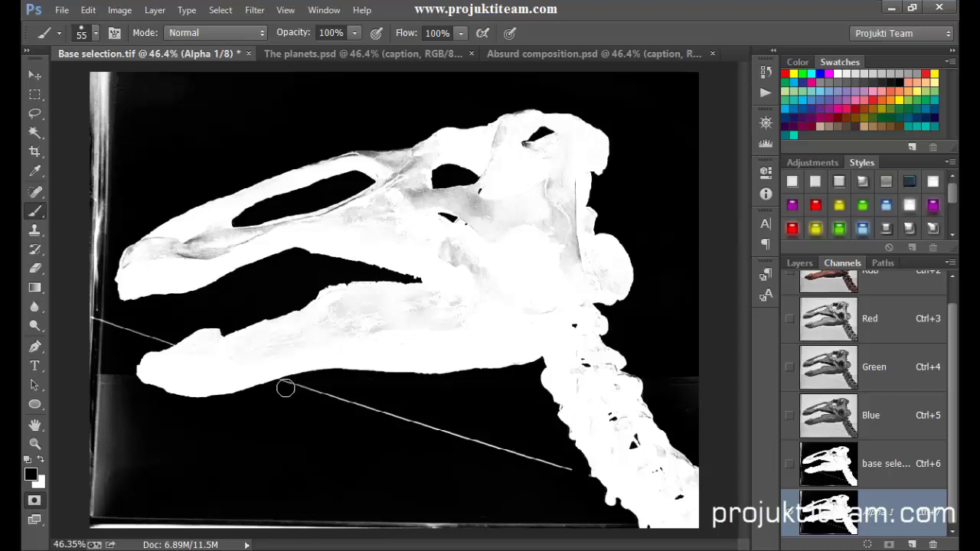
left_click(285, 388, "shift")
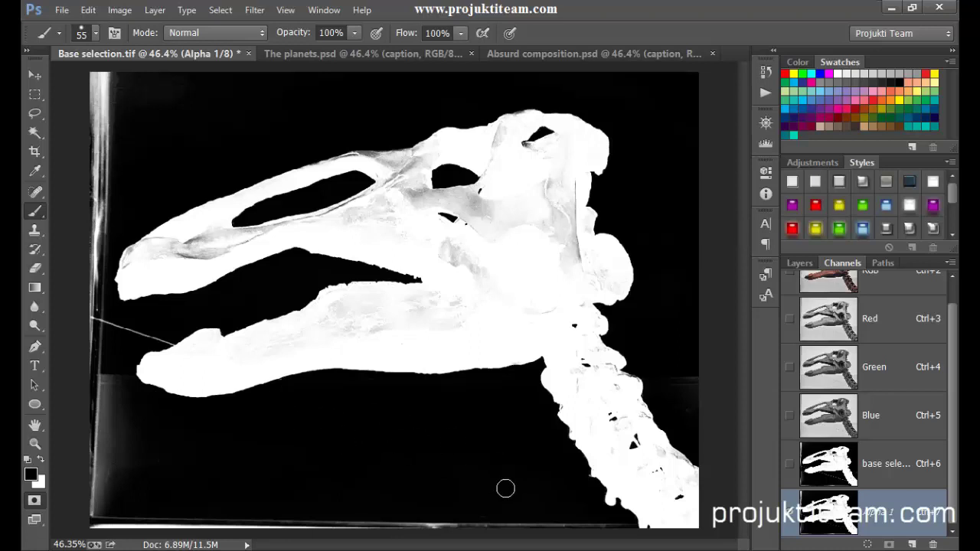
- Lasso the white strip along the left edge, fill it with black, and deselect
left_click(35, 115)
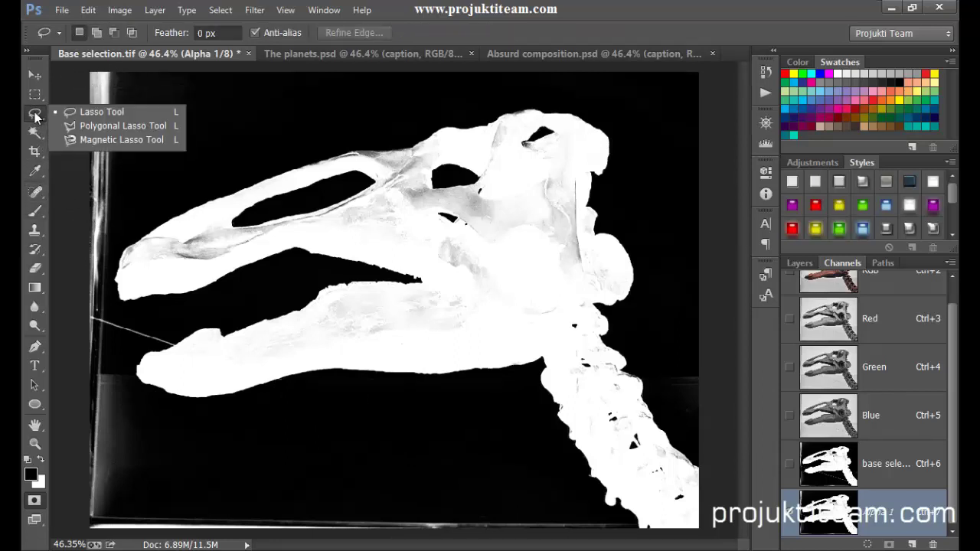
mouse_move(128, 73)
left_mouse_down()
mouse_move(120, 262)
mouse_move(79, 420)
mouse_move(75, 234)
mouse_move(108, 68)
mouse_move(127, 74)
left_mouse_up()
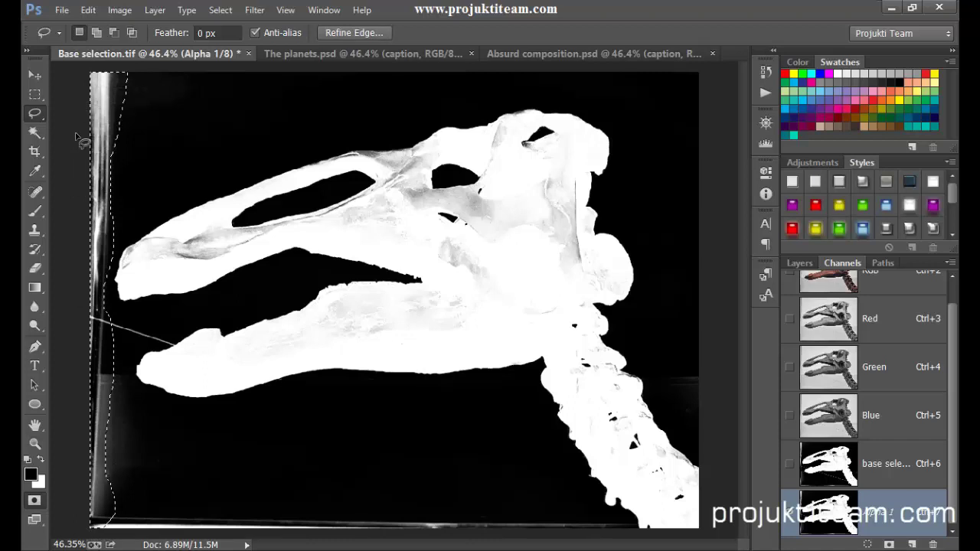
key("alt+BackSpace")
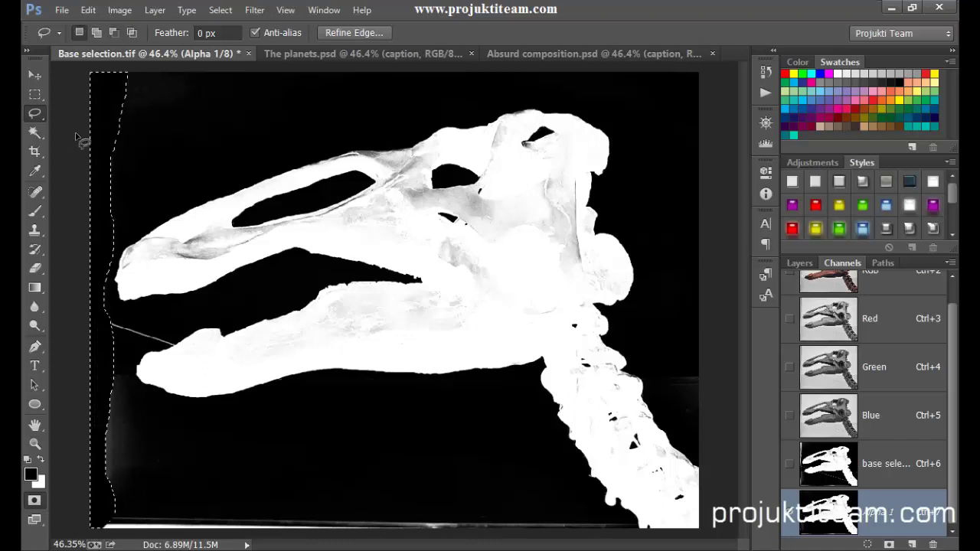
key("ctrl+d")
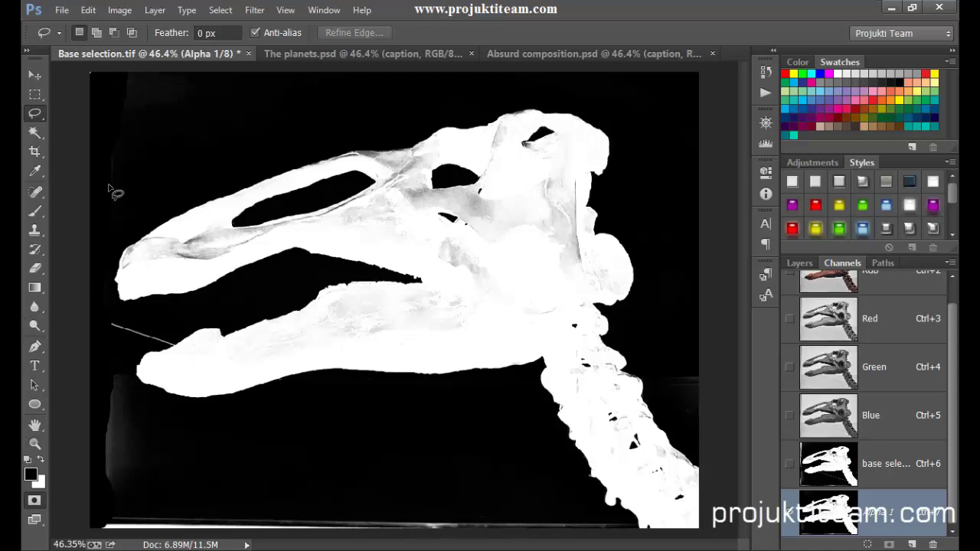
- Brush black over grey pixels along the top edge, around the jaw and neck, and at the bottom
key("b")
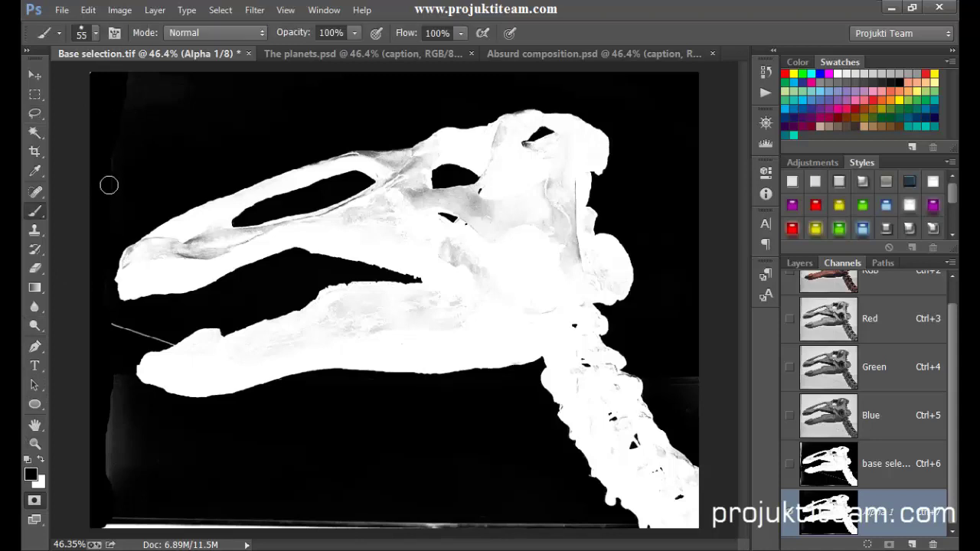
left_click_drag(153, 86, 201, 80)
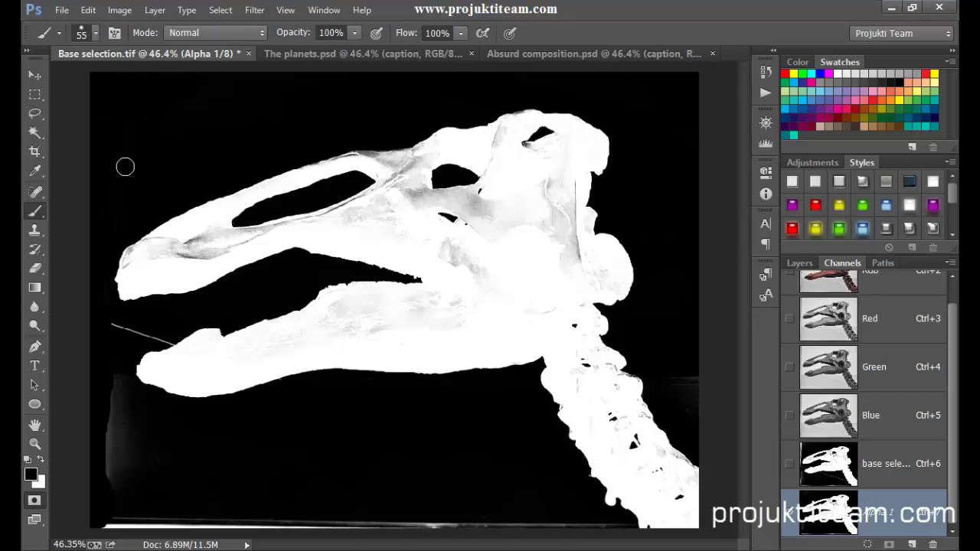
left_click_drag(72, 331, 161, 334)
key("ctrl+plus")
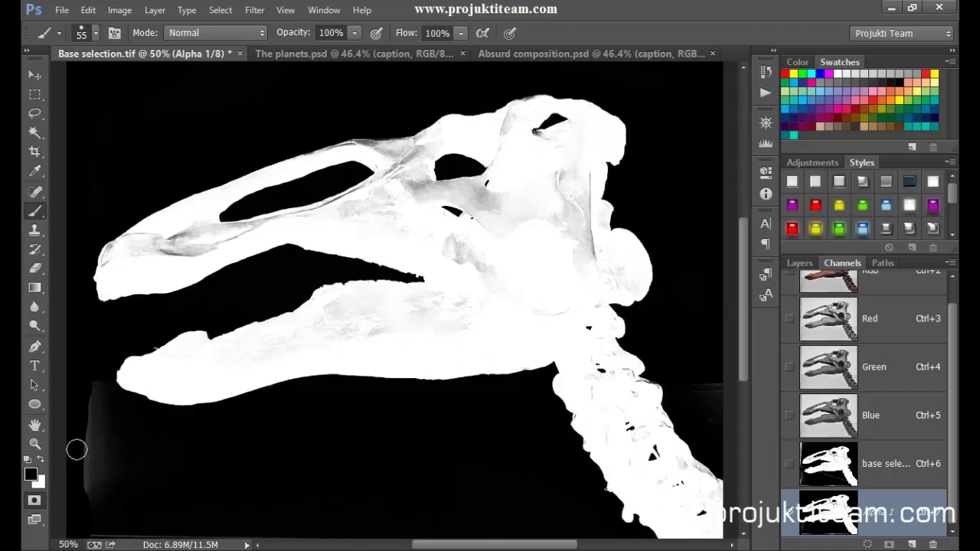
mouse_move(87, 366)
left_mouse_down()
mouse_move(131, 466)
mouse_move(84, 418)
mouse_move(109, 443)
mouse_move(80, 496)
mouse_move(90, 542)
left_mouse_up()
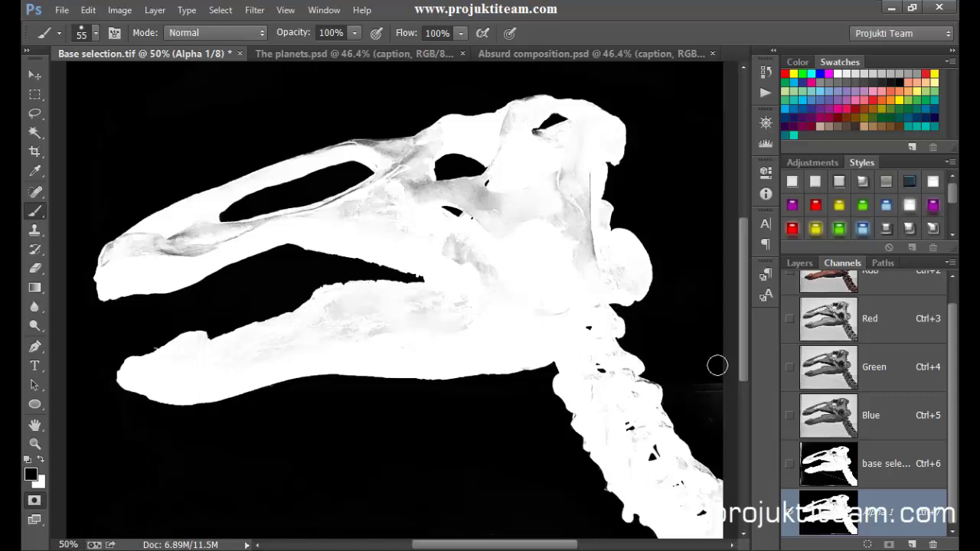
left_click_drag(709, 376, 697, 374)
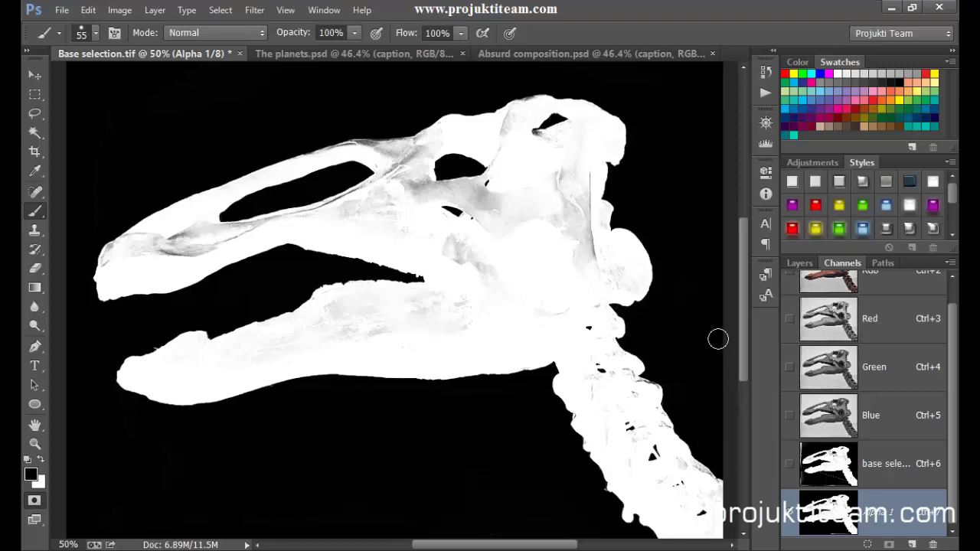
left_click_drag(743, 269, 741, 284)
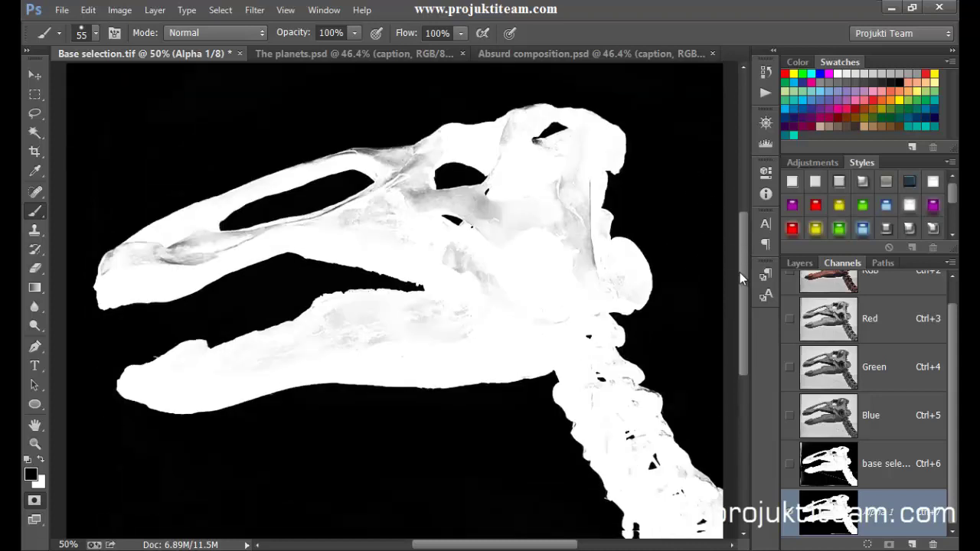
mouse_move(347, 463)
left_mouse_down()
mouse_move(416, 499)
mouse_move(619, 488)
mouse_move(641, 495)
left_mouse_up()
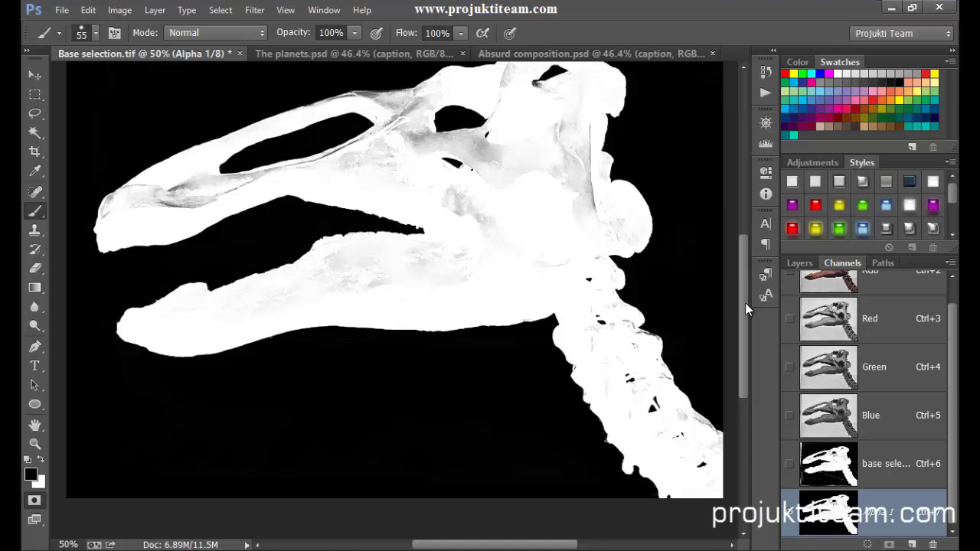
left_click_drag(745, 303, 744, 270)
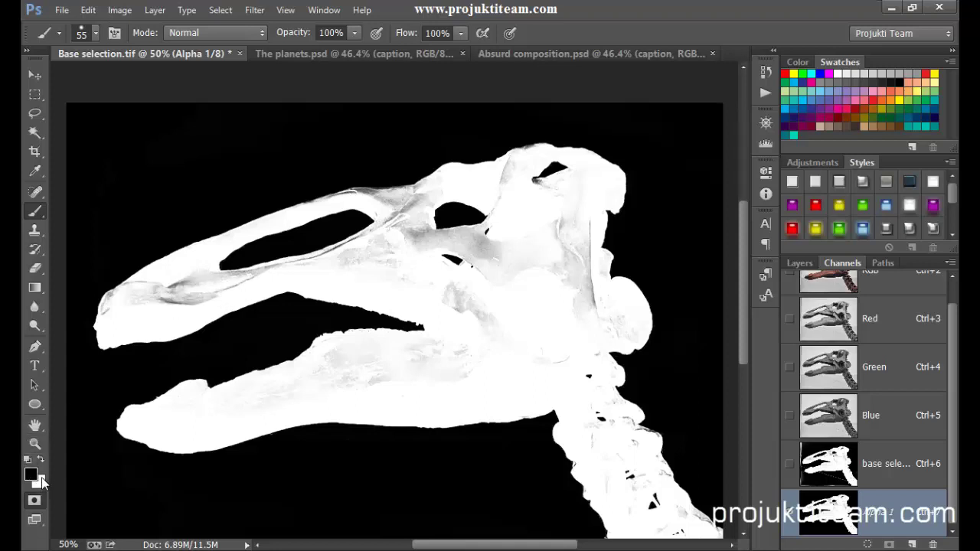
- Switch to white and paint the grey patches on the upper jaw and nose tip white
key("x")
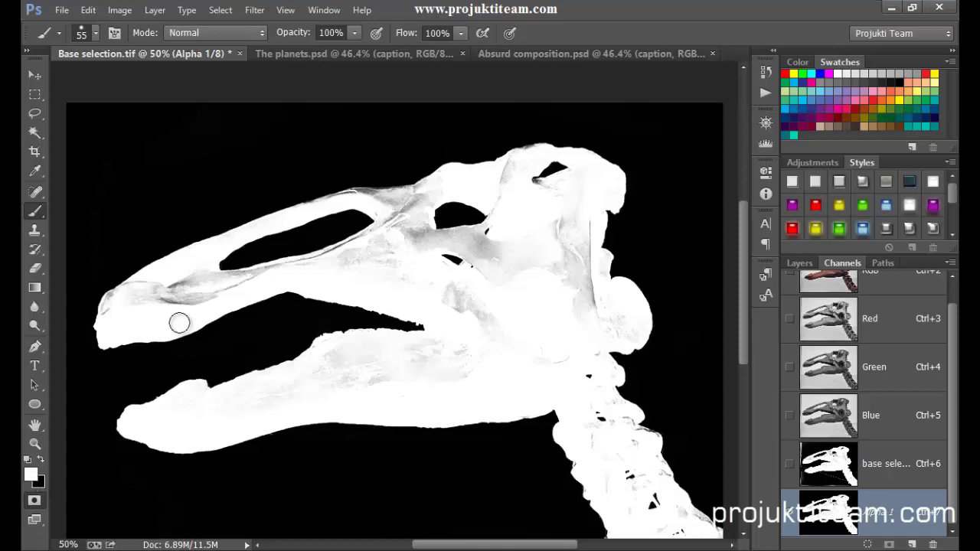
mouse_move(175, 288)
left_mouse_down()
mouse_move(209, 295)
mouse_move(148, 293)
left_mouse_up()
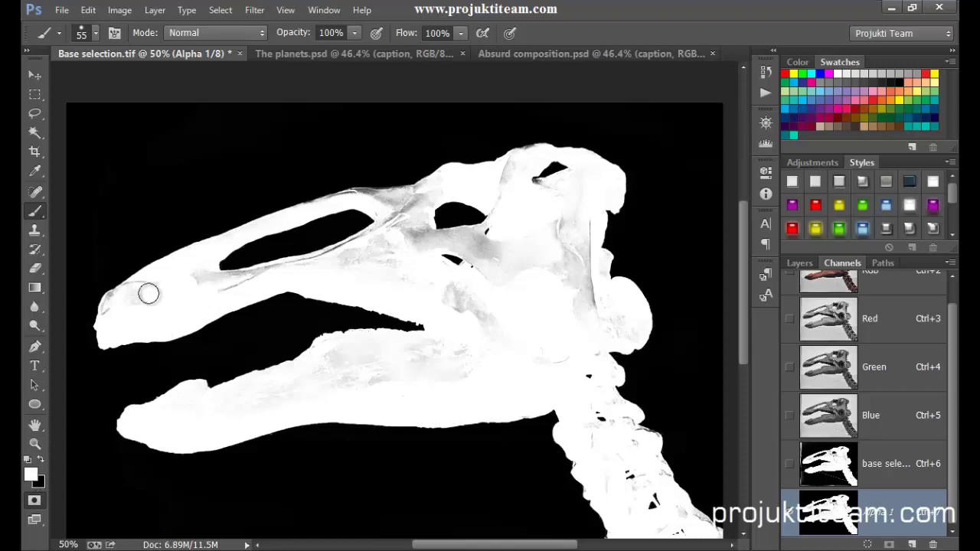
key("ctrl+plus")
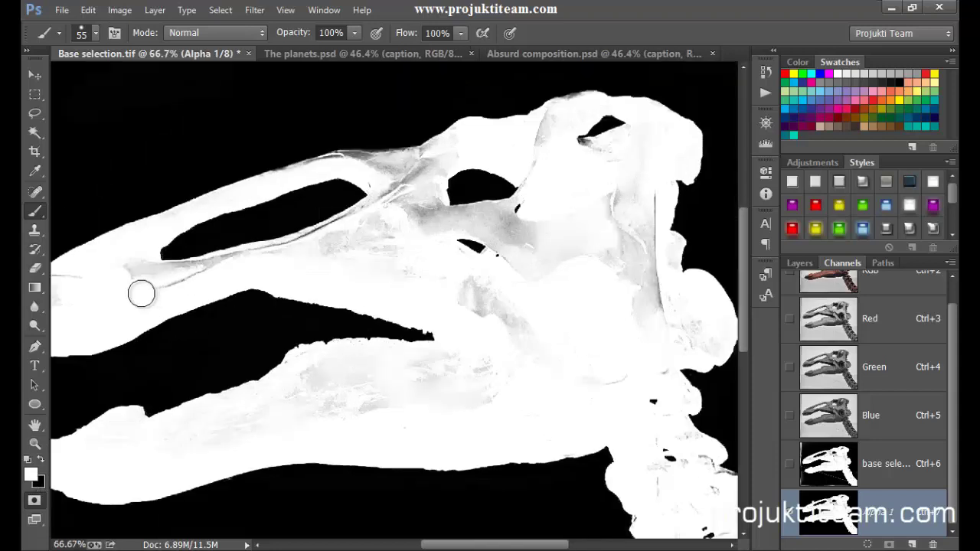
left_click_drag(133, 293, 207, 298)
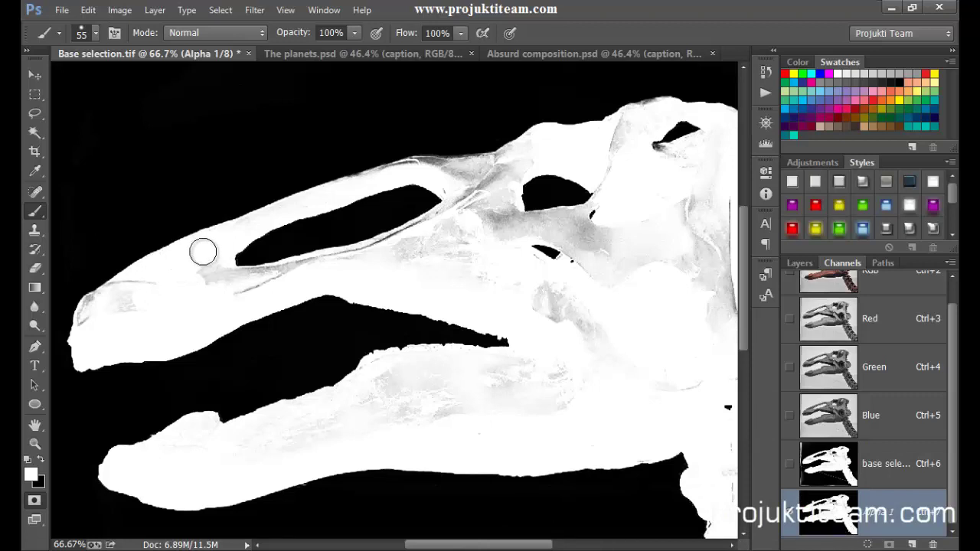
left_click_drag(152, 281, 164, 274)
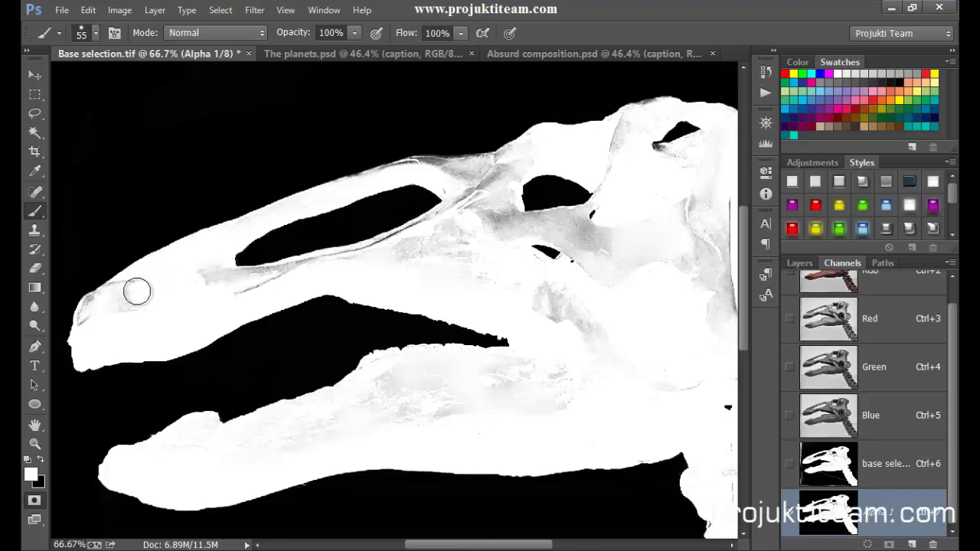
left_click_drag(134, 294, 134, 326)
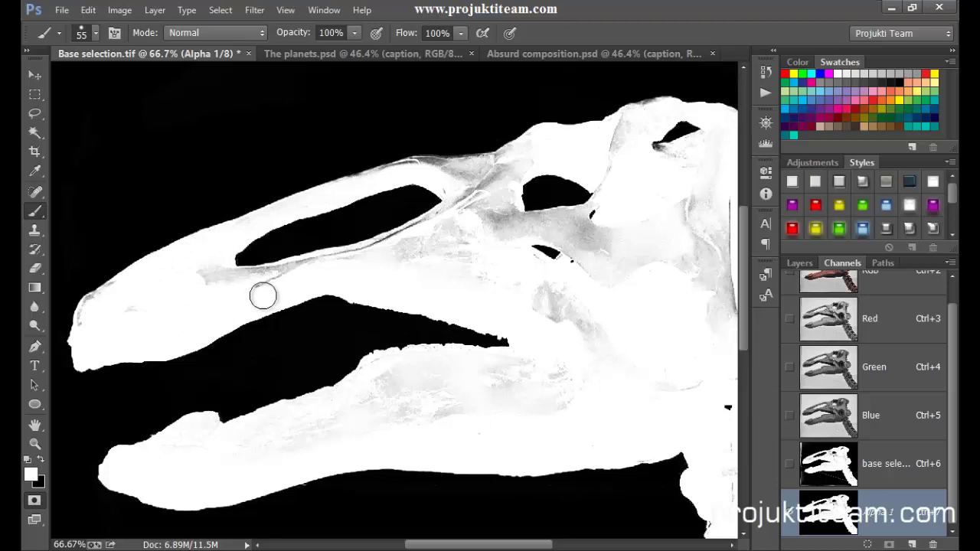
- Whiten the snout streak and the skull's top edge, then undo the top-edge stroke
mouse_move(263, 293)
left_mouse_down()
mouse_move(257, 283)
mouse_move(333, 266)
mouse_move(490, 196)
mouse_move(499, 221)
mouse_move(569, 223)
mouse_move(606, 245)
mouse_move(562, 312)
mouse_move(525, 294)
left_mouse_up()
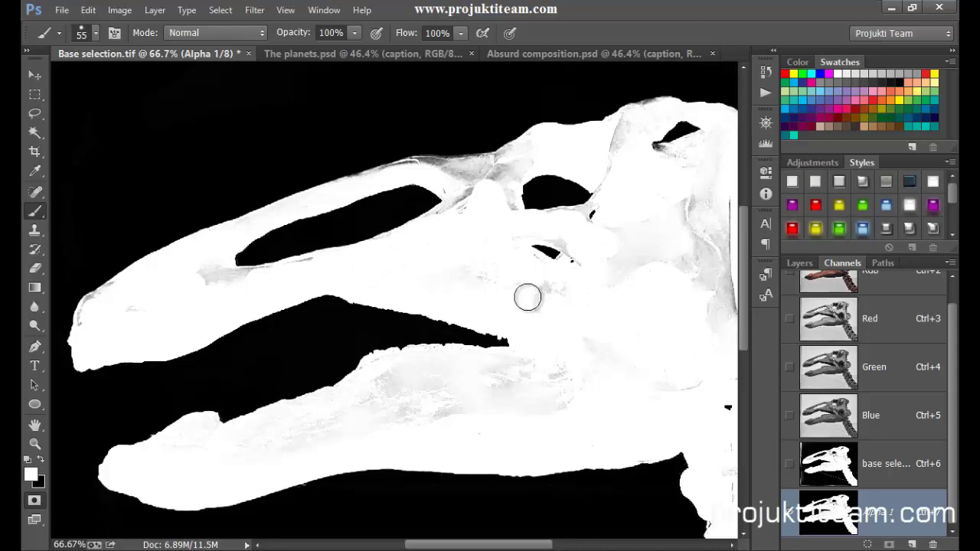
mouse_move(501, 169)
left_mouse_down()
mouse_move(405, 168)
mouse_move(426, 181)
mouse_move(466, 179)
mouse_move(451, 212)
mouse_move(477, 179)
mouse_move(506, 169)
mouse_move(423, 173)
left_mouse_up()
key("ctrl+z")
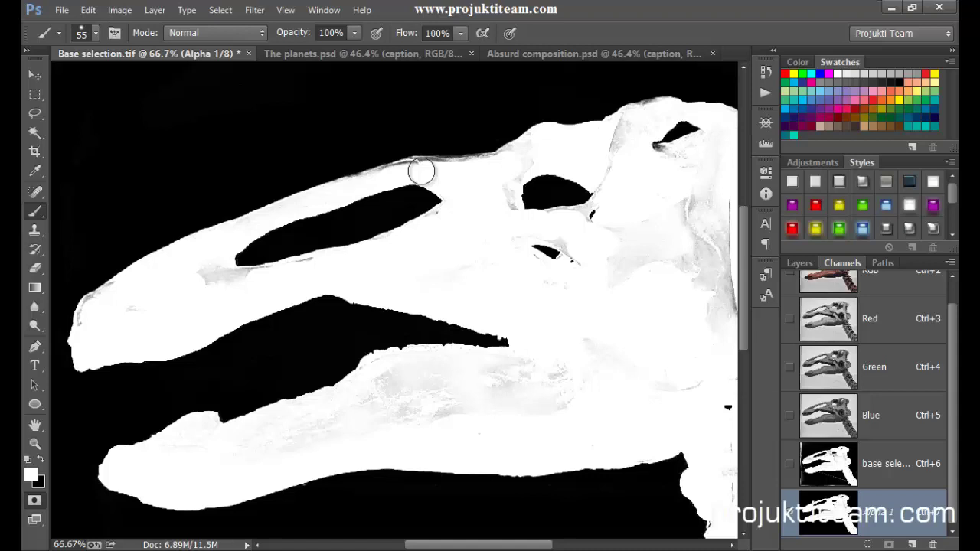
- With a smaller white brush, paint out grey fringes on the skull's top edge, back of head and lower jaw
key("bracketleft")
key("bracketleft")
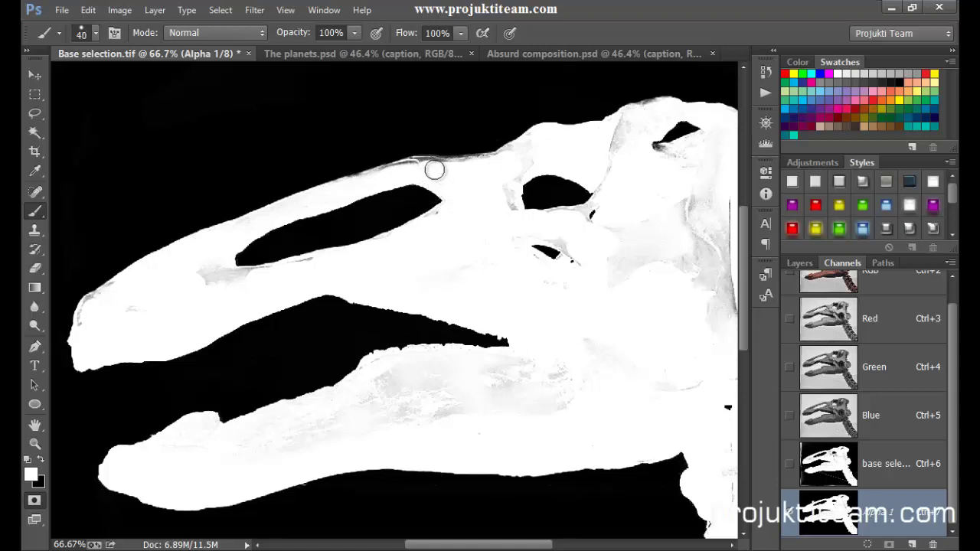
left_click_drag(435, 169, 369, 179)
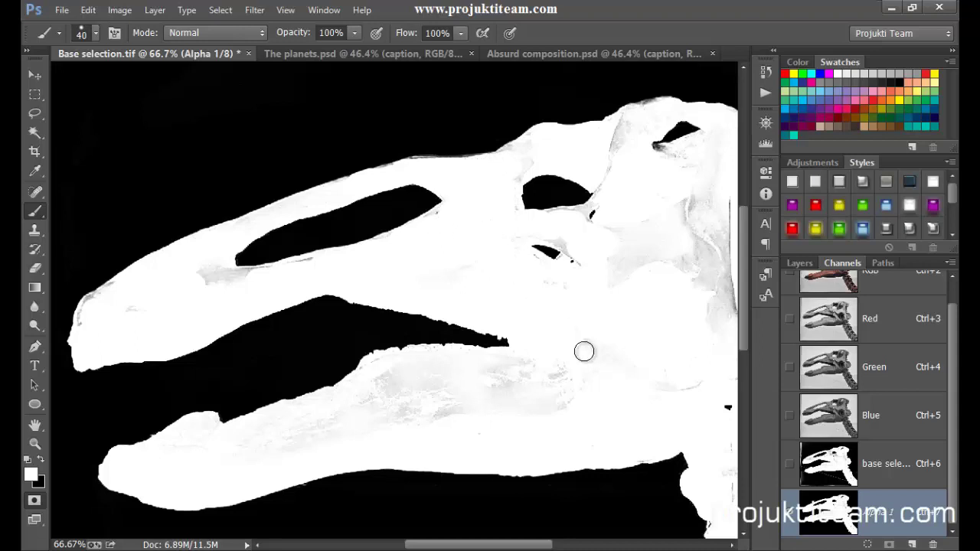
mouse_move(667, 237)
left_mouse_down()
mouse_move(609, 267)
mouse_move(672, 329)
mouse_move(652, 215)
mouse_move(647, 267)
mouse_move(671, 354)
mouse_move(624, 301)
left_mouse_up()
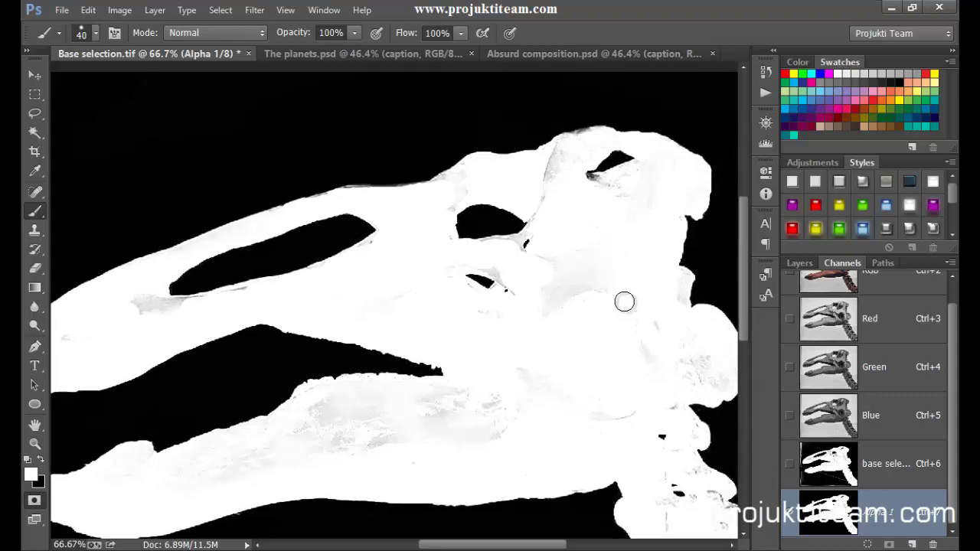
left_click_drag(560, 153, 551, 175)
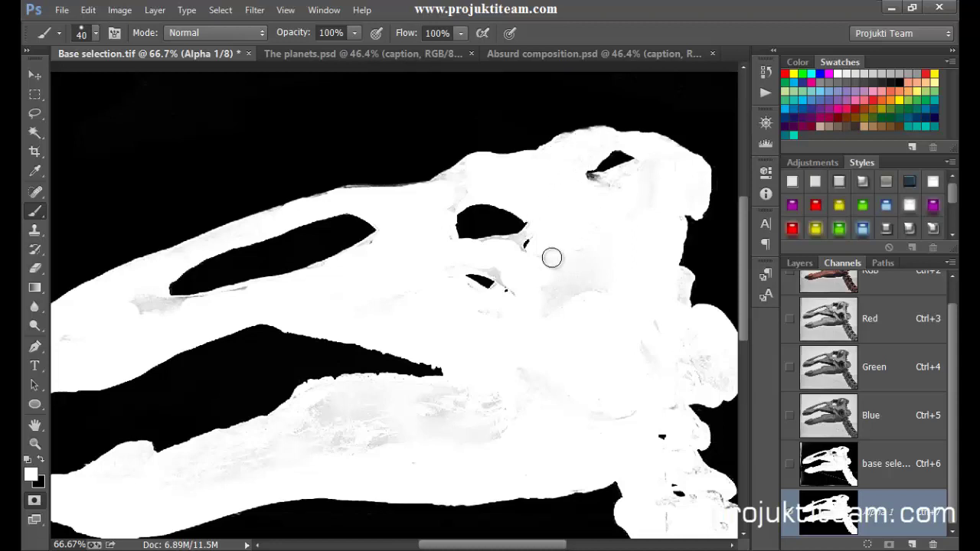
left_click_drag(605, 395, 534, 211)
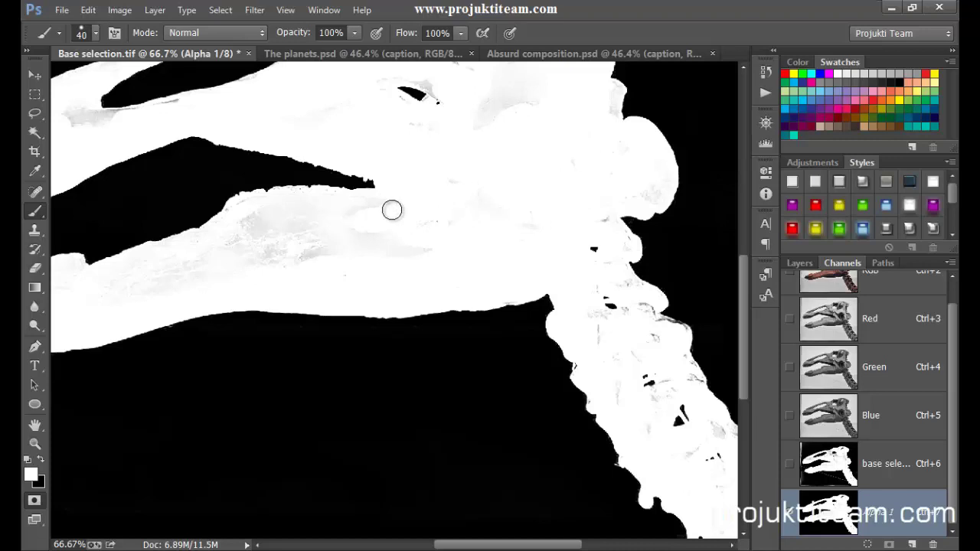
left_click_drag(383, 221, 376, 248)
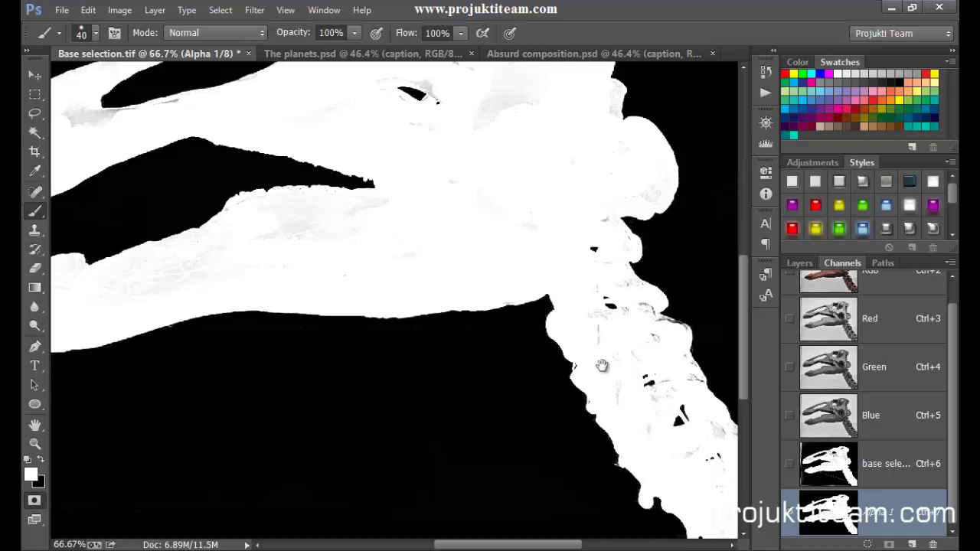
mouse_move(602, 365)
left_mouse_down()
mouse_move(461, 213)
mouse_move(641, 398)
left_mouse_up()
left_click_drag(426, 196, 496, 291)
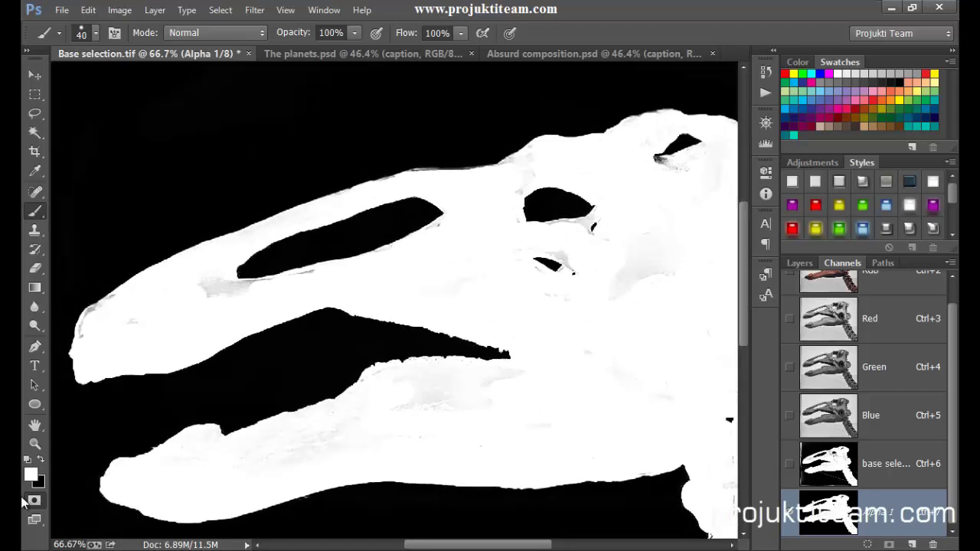
key("grave")
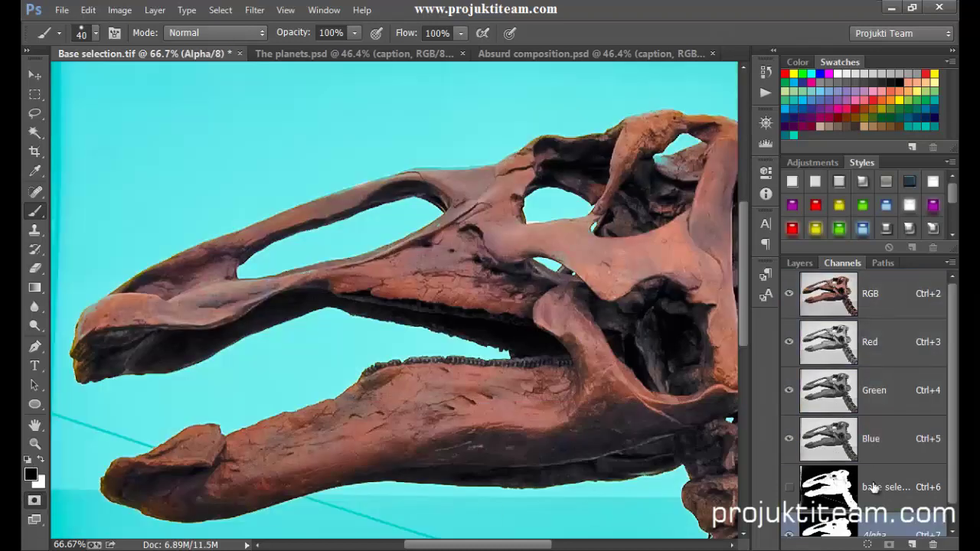
scroll(954, 433, "down", 2)
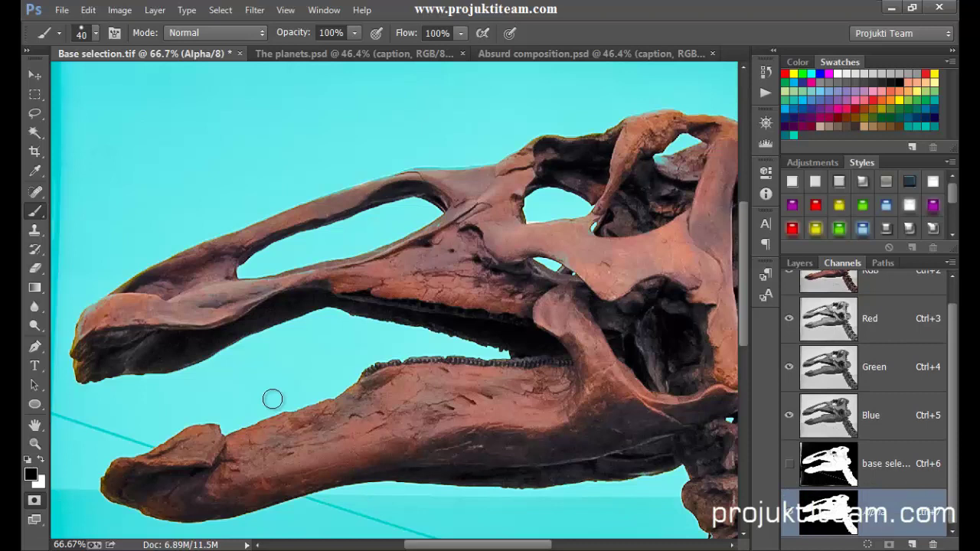
key("ctrl+0")
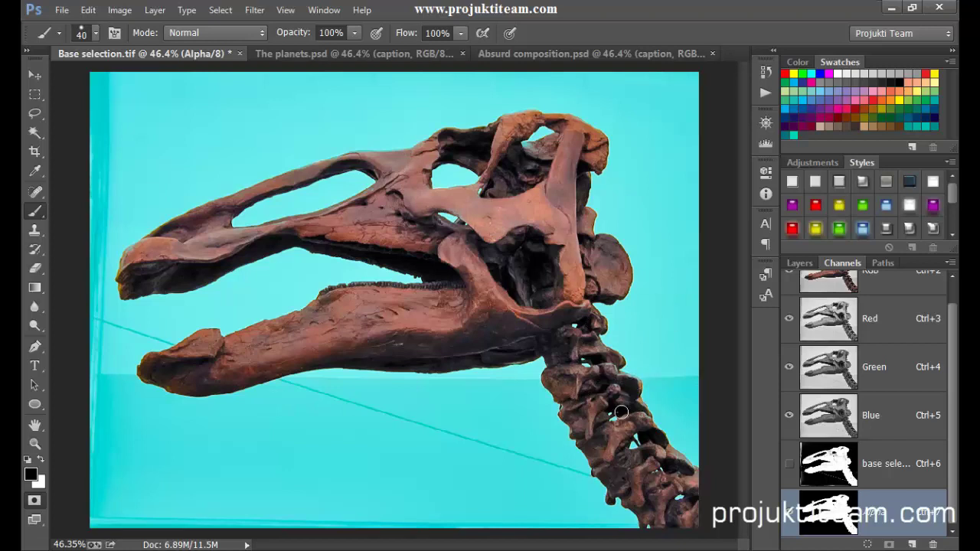
key("grave")
key("x")
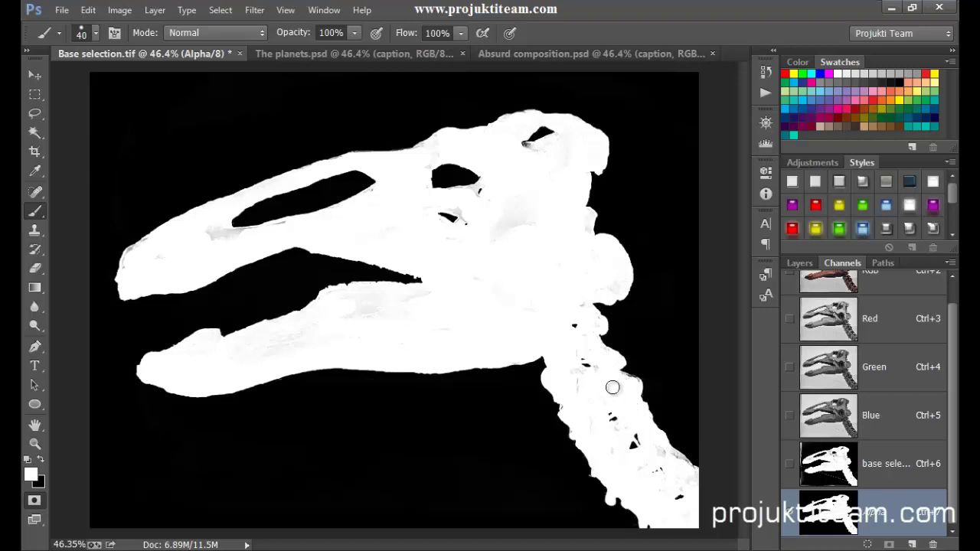
- In white, fill the black notch at the neck-jaw join, a stray speck and the smudge below the eye
key("x")
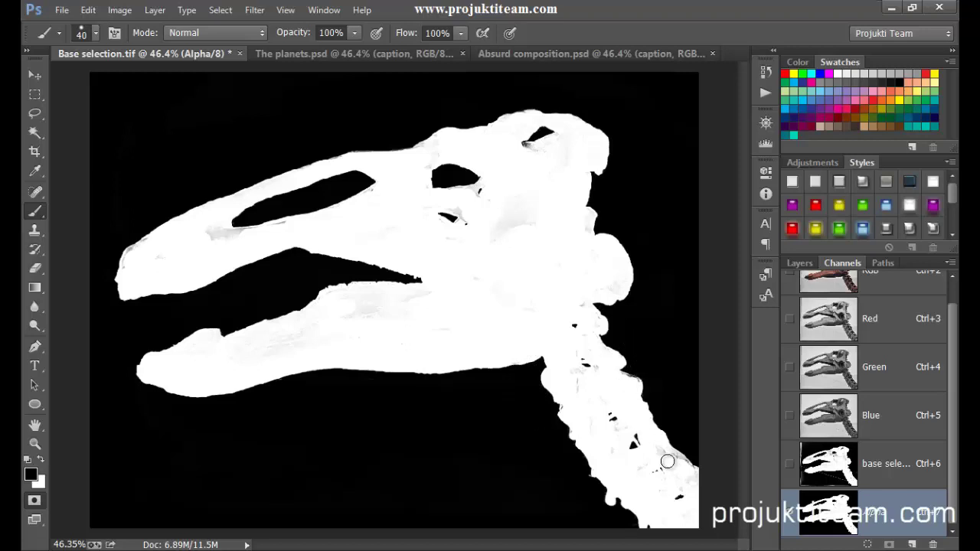
key("x")
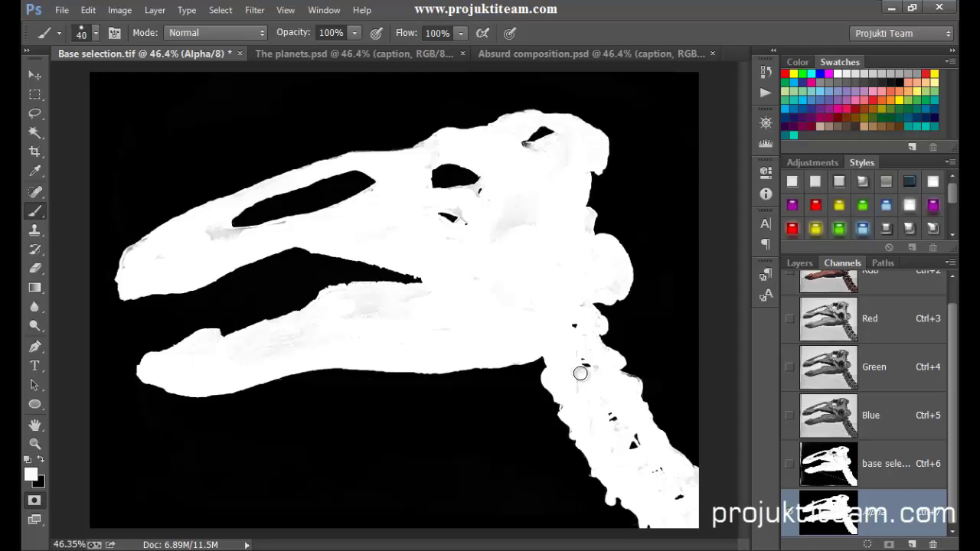
left_click_drag(575, 293, 595, 324)
left_click_drag(466, 216, 449, 207)
left_click_drag(278, 228, 234, 230)
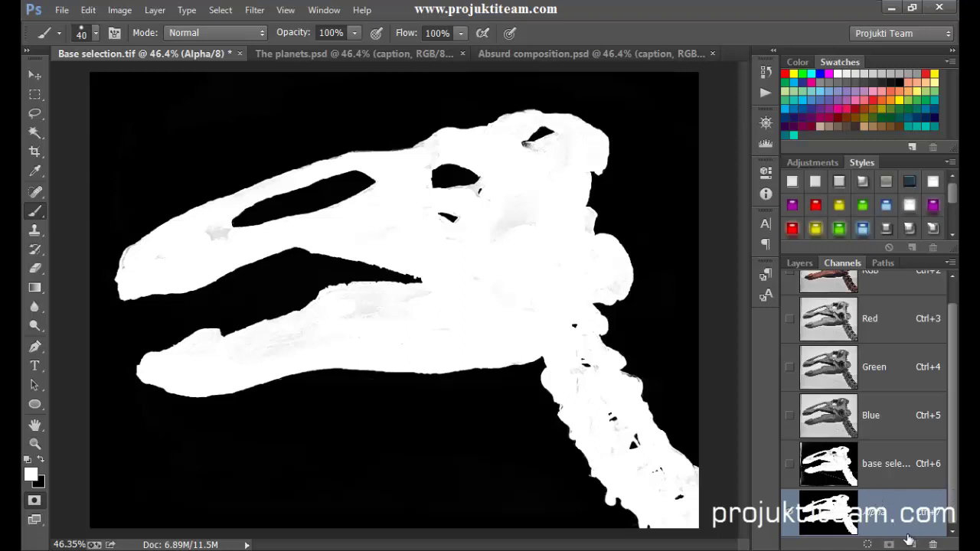
- Load the Alpha 1 mask as a selection and save it as a new channel
left_click(913, 544)
left_click(816, 526, "ctrl")
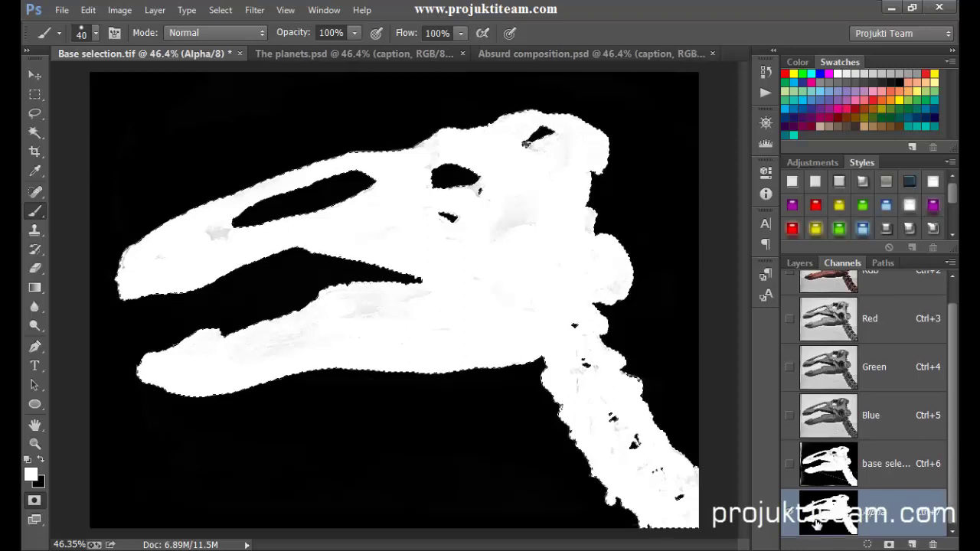
left_click(889, 546)
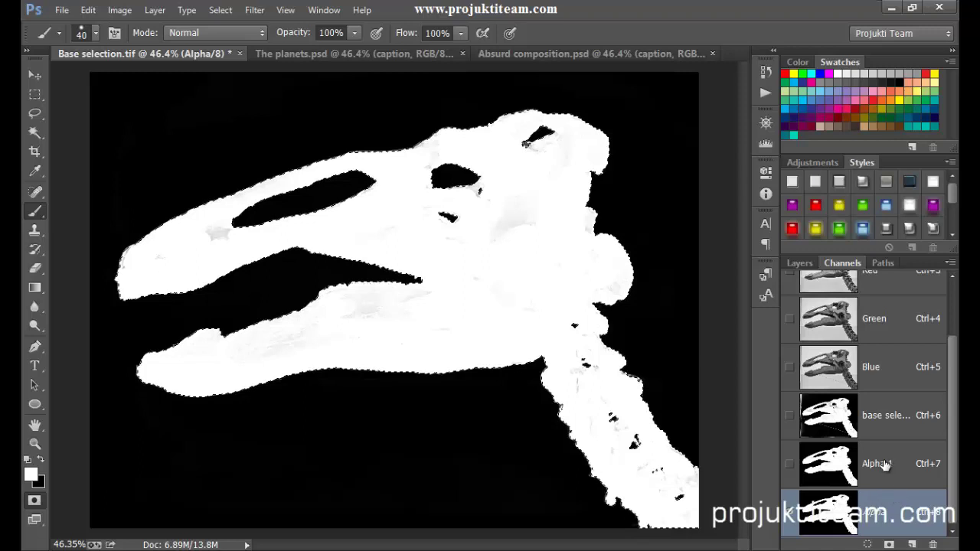
- Rename the new selection channel to 'qm'
double_click(881, 464)
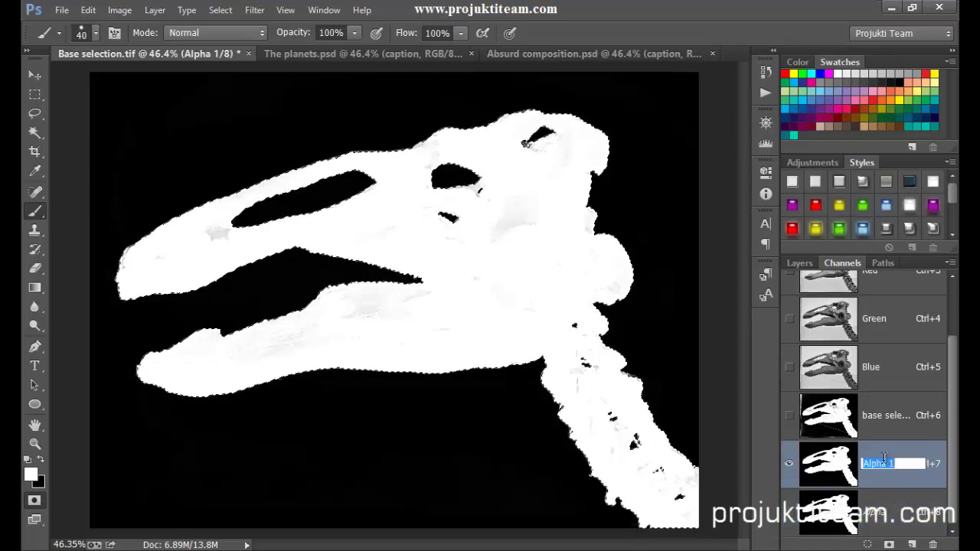
type("qm")
key("Return")
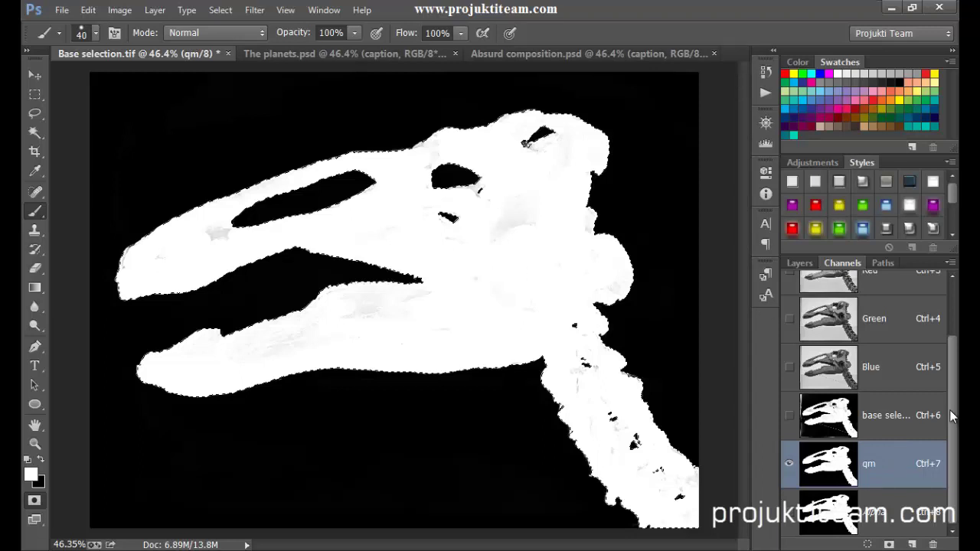
left_click_drag(951, 416, 950, 346)
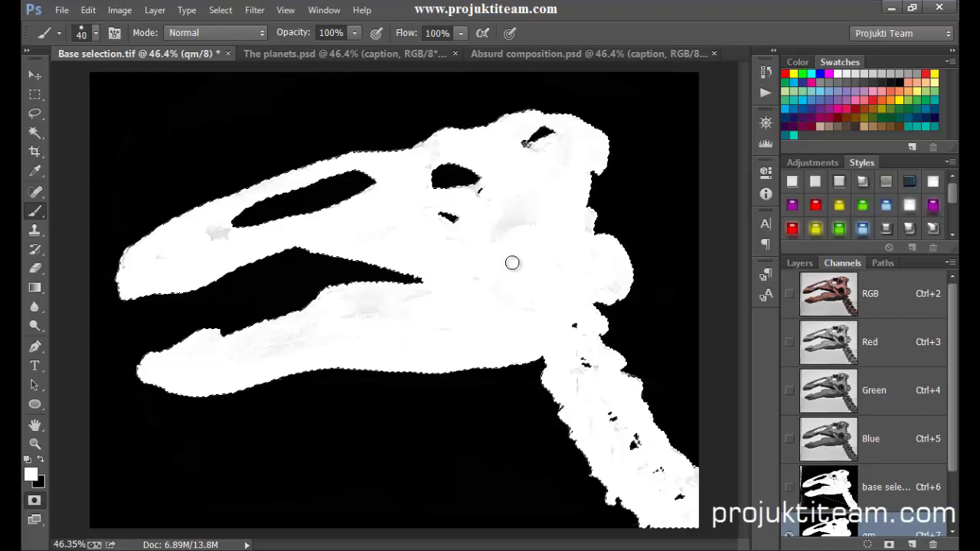
- Restore the RGB view, check The planets.psd, then return to Base selection.tif
left_click(833, 299)
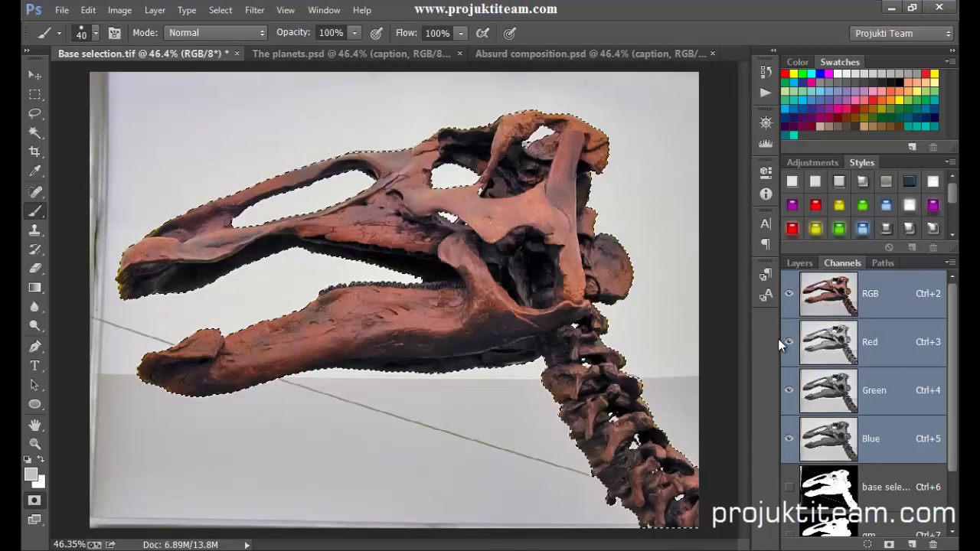
left_click(318, 53)
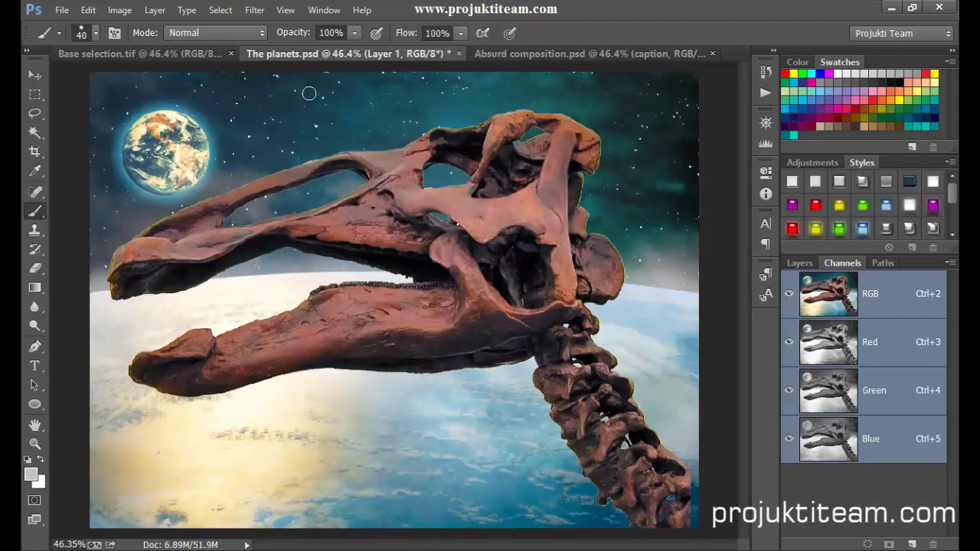
left_click(159, 55)
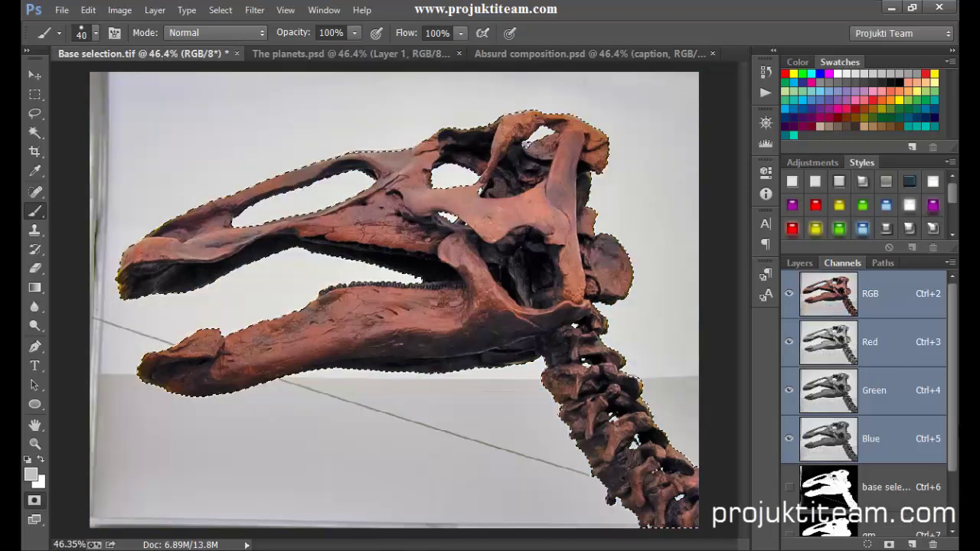
left_click_drag(954, 431, 950, 494)
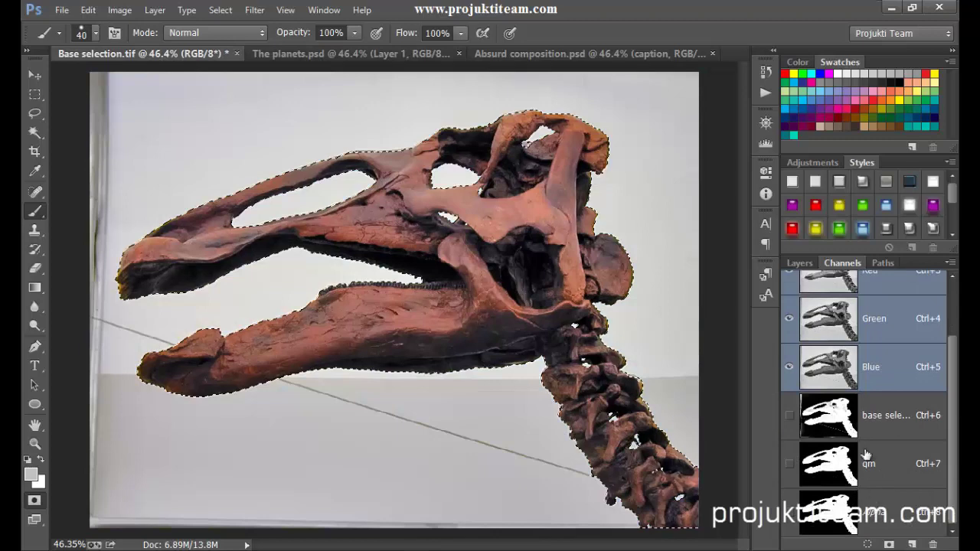